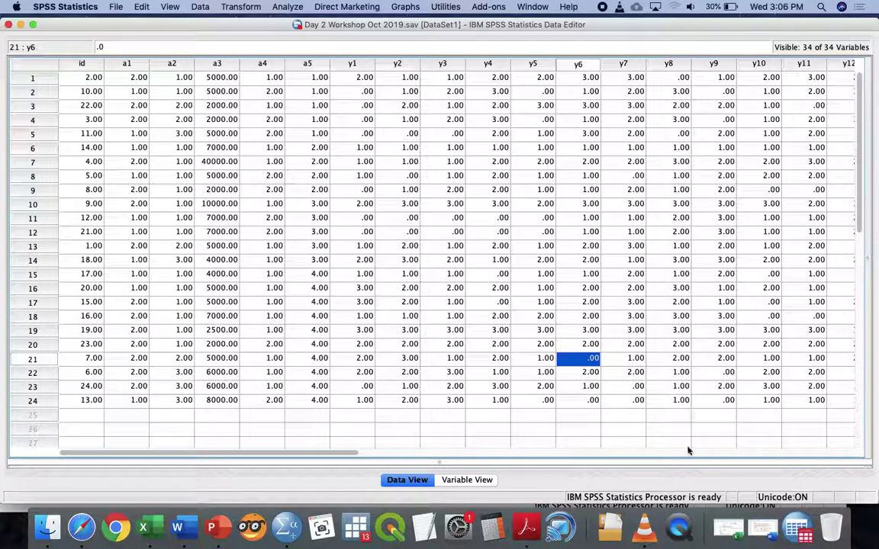
Minimize the BLR.sav and Day 2 Workshop windows and maximize the Dataset.sav data window
click(800, 526)
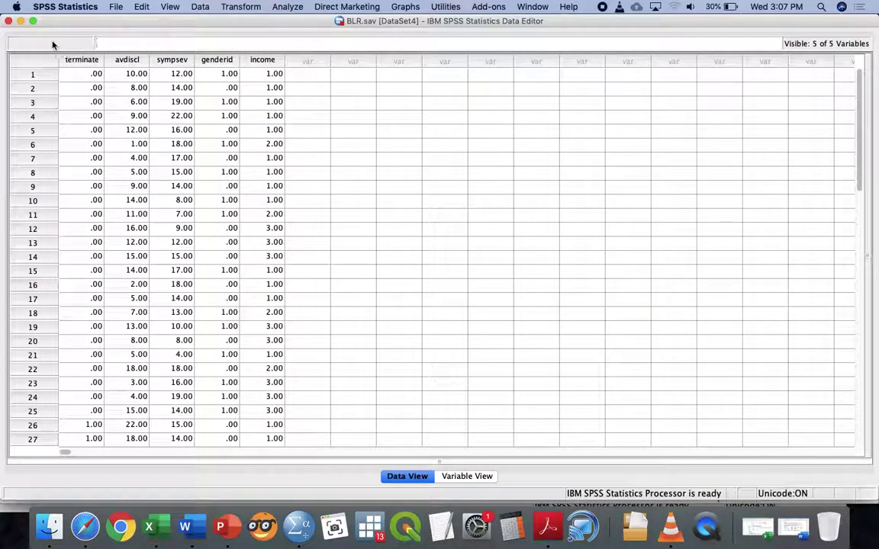
click(21, 21)
click(20, 24)
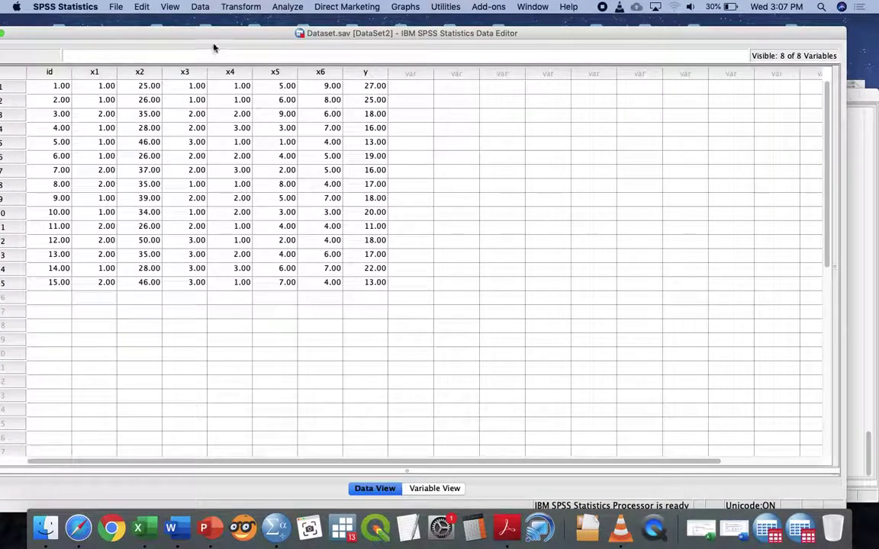
click(220, 39)
double_click(221, 38)
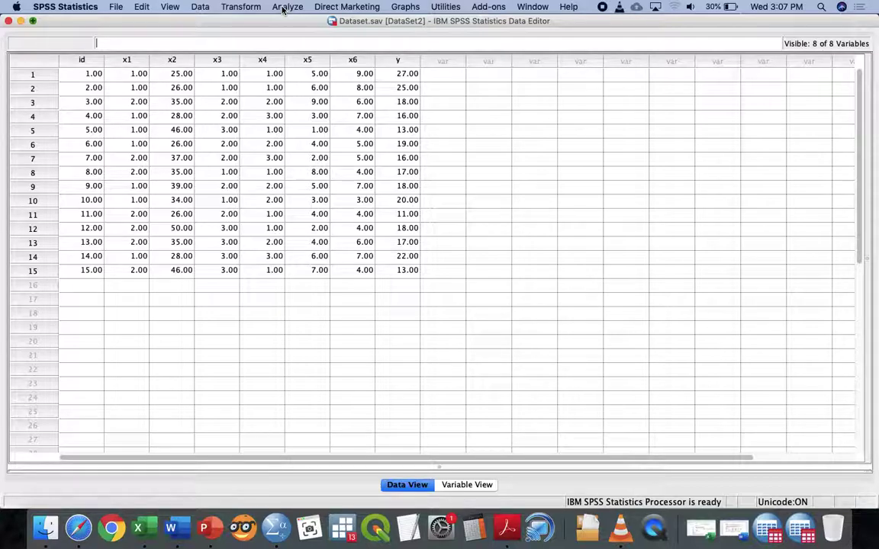
Open Analyze > Regression > Linear… for the Dataset.sav data
click(283, 9)
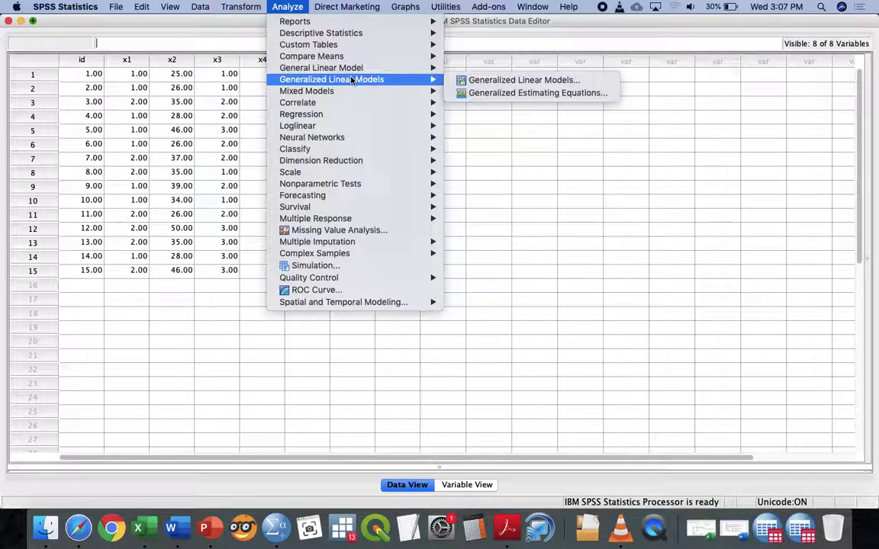
mouse_move(425, 116)
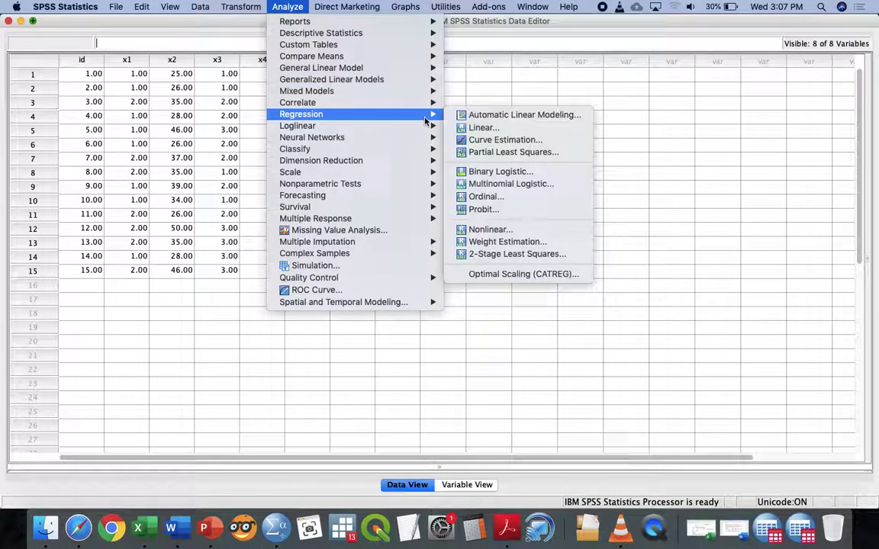
click(479, 128)
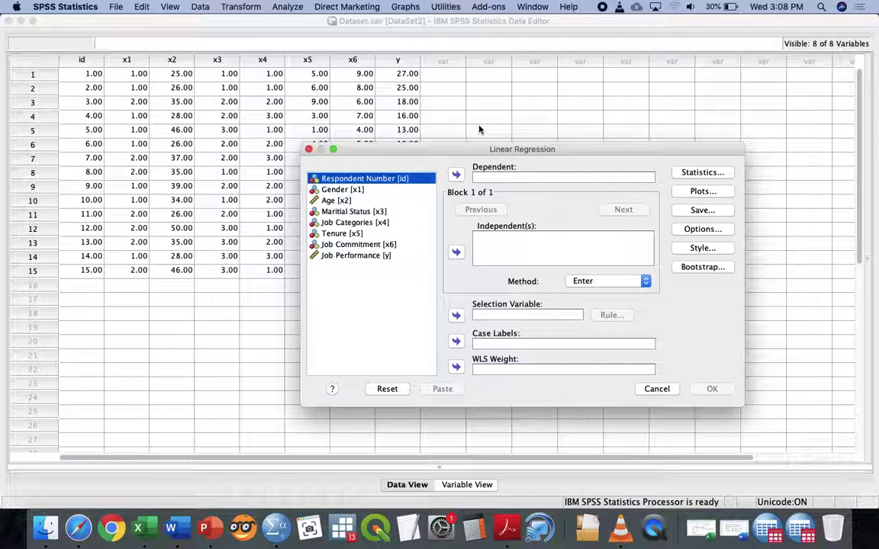
Make Job Performance [y] the dependent and Job Commitment [x6] the independent variable
click(386, 258)
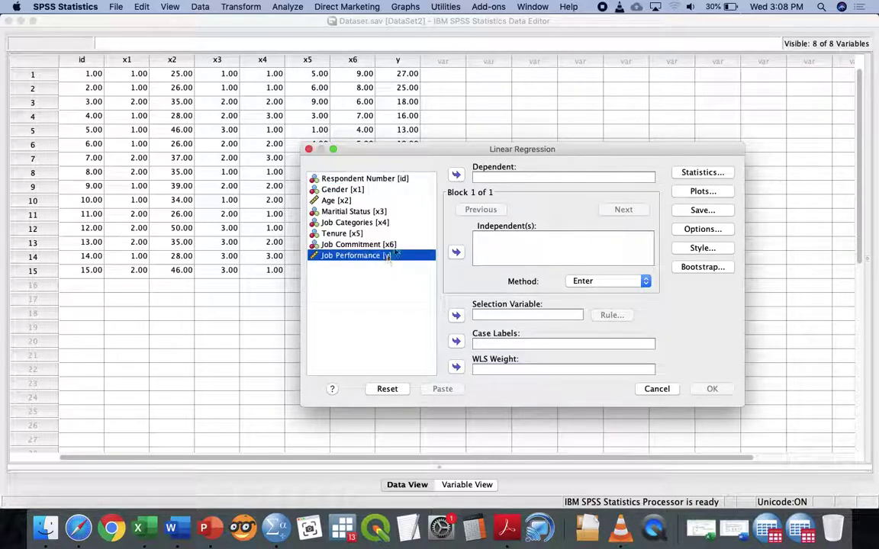
click(456, 175)
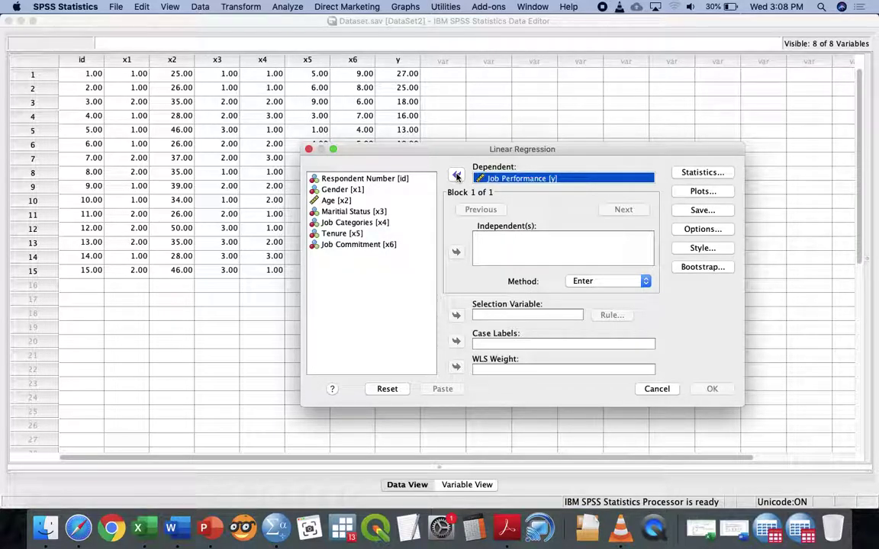
click(347, 244)
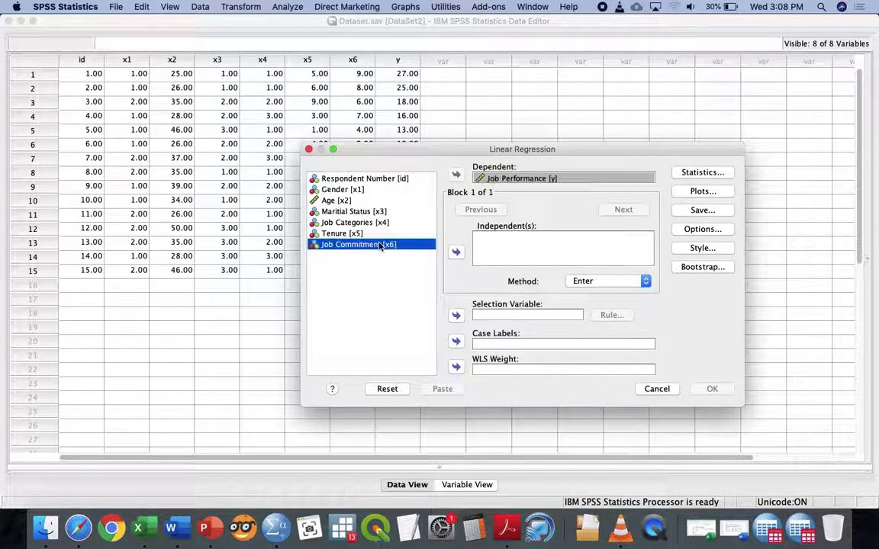
click(456, 251)
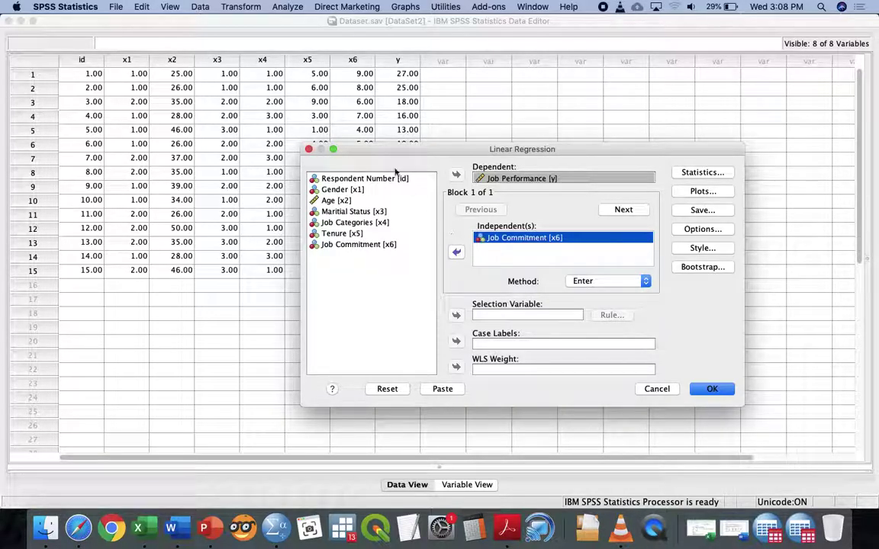
Set Job Commitment and Tenure to Scale, keep Job Categories Nominal, and return to Linear Regression
click(365, 62)
double_click(365, 63)
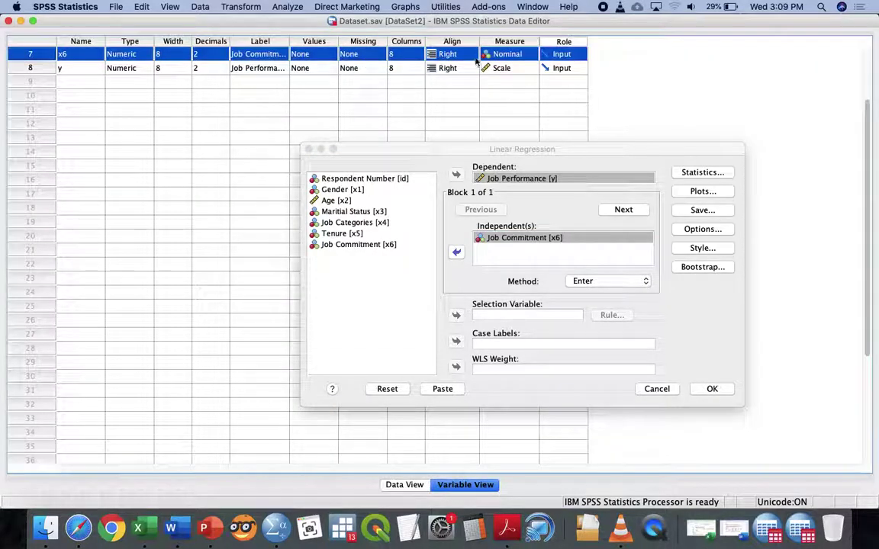
click(485, 55)
click(497, 31)
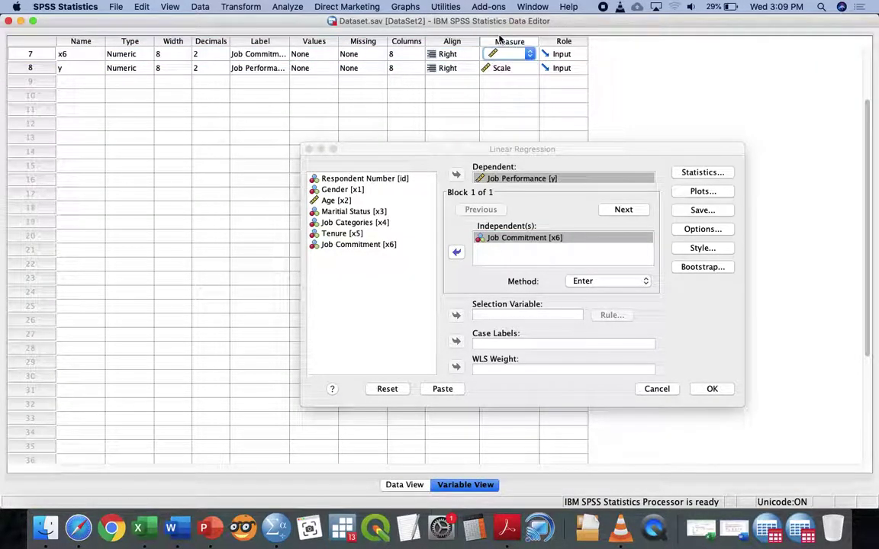
scroll(500, 74, up, 3)
scroll(499, 74, down, 1)
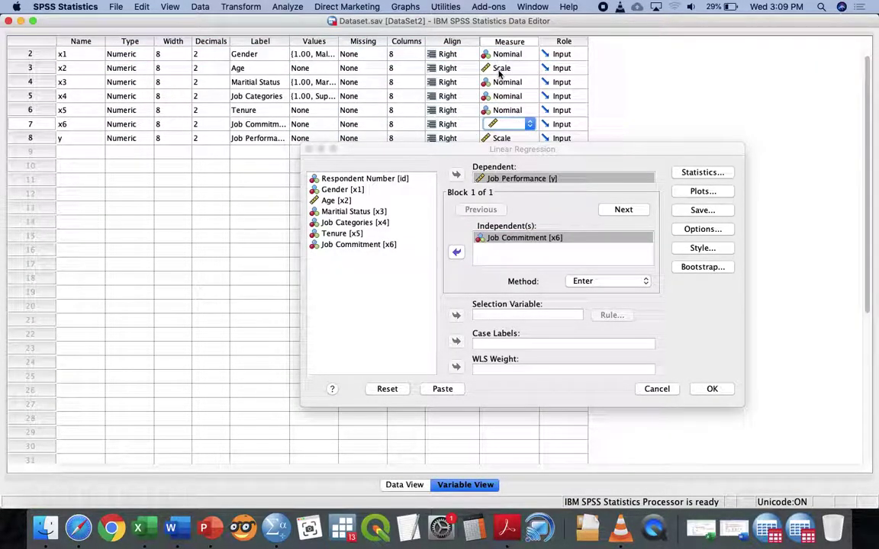
click(510, 110)
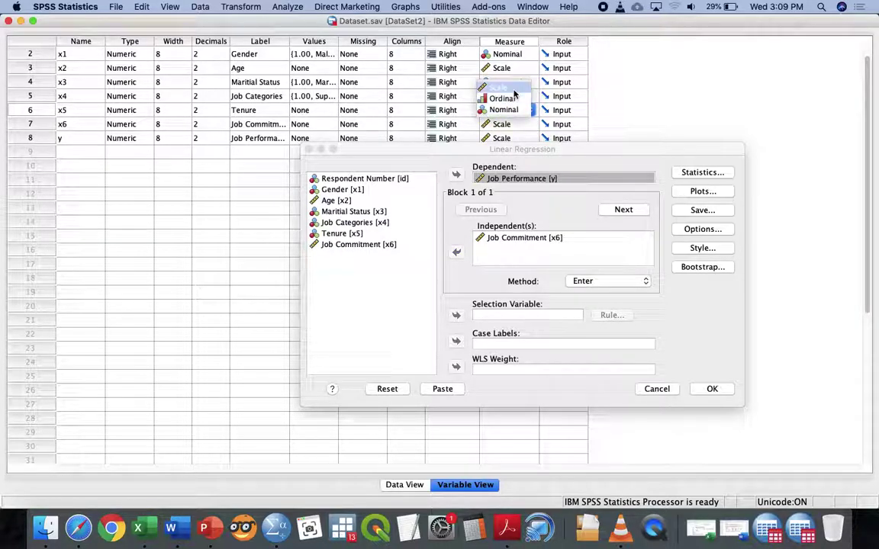
click(497, 87)
click(504, 96)
click(603, 117)
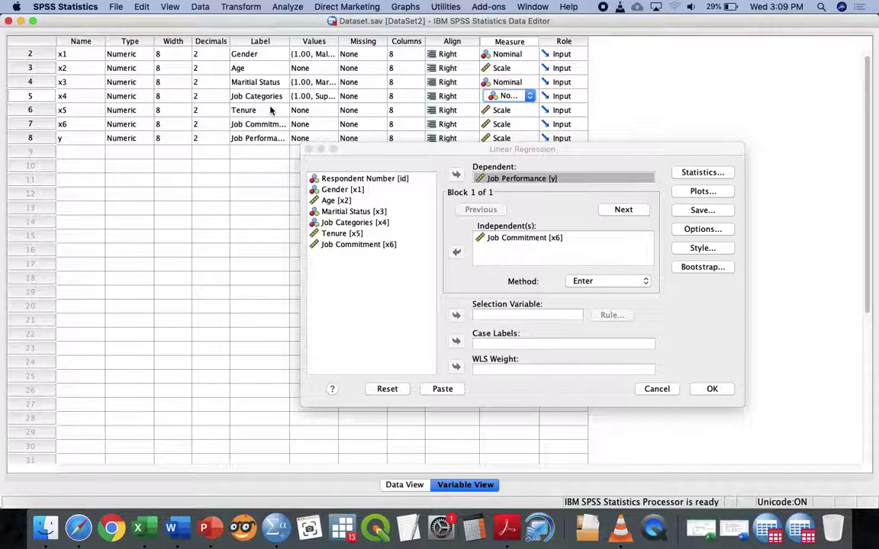
click(385, 153)
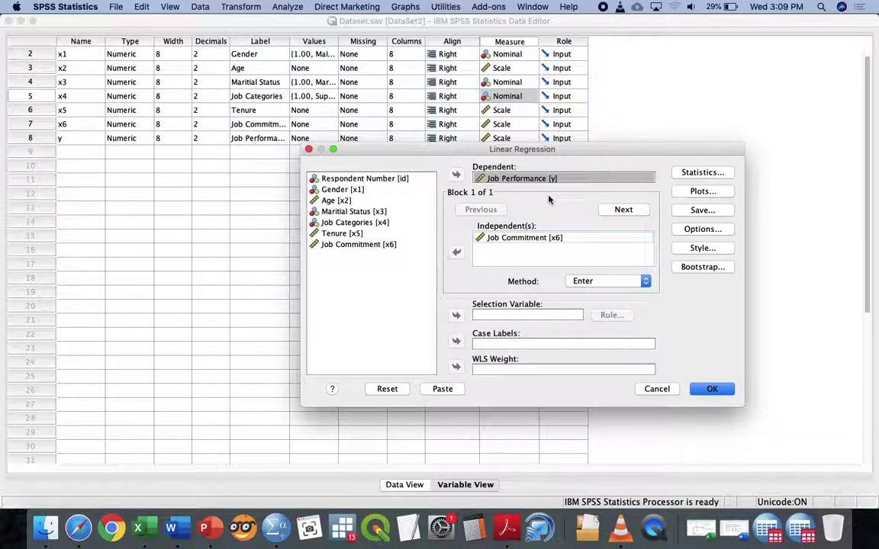
In Word, review the Chi-Square hypothesis steps and insert a page break after the table
click(171, 527)
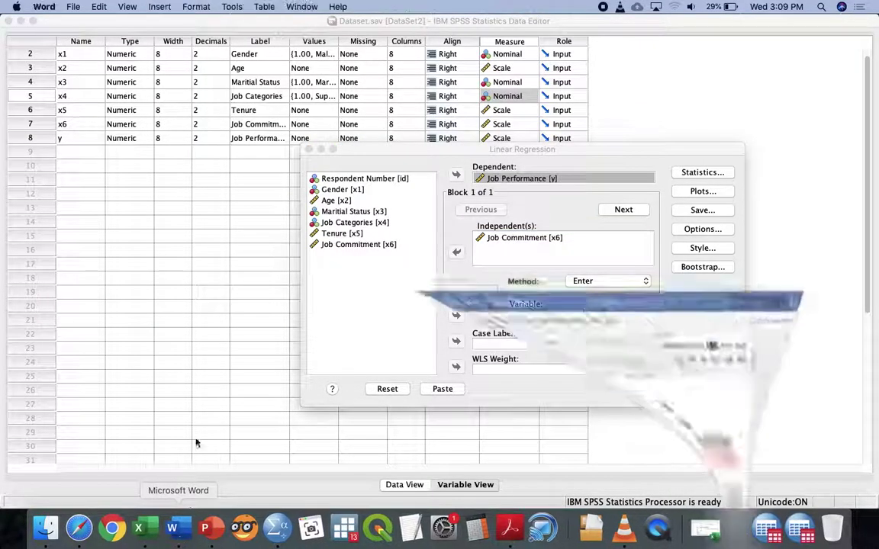
scroll(290, 277, down, 10)
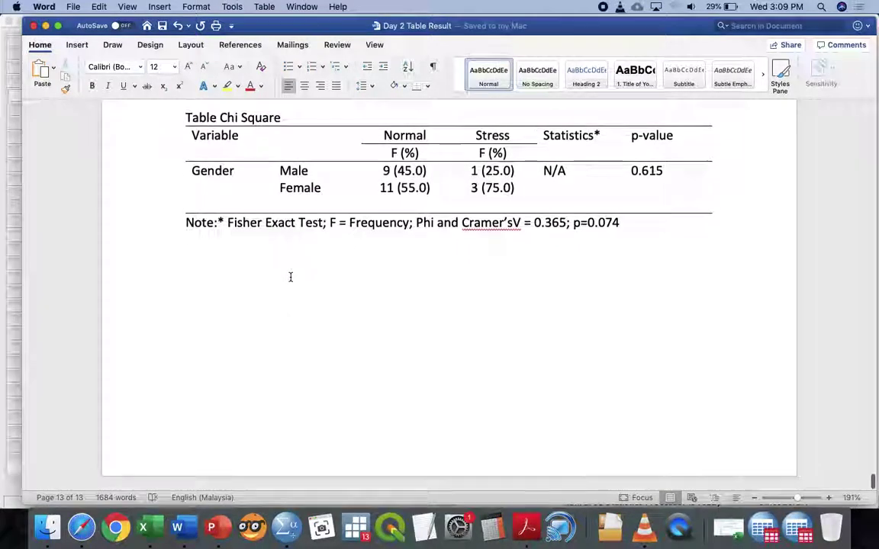
scroll(289, 276, up, 10)
click(153, 276)
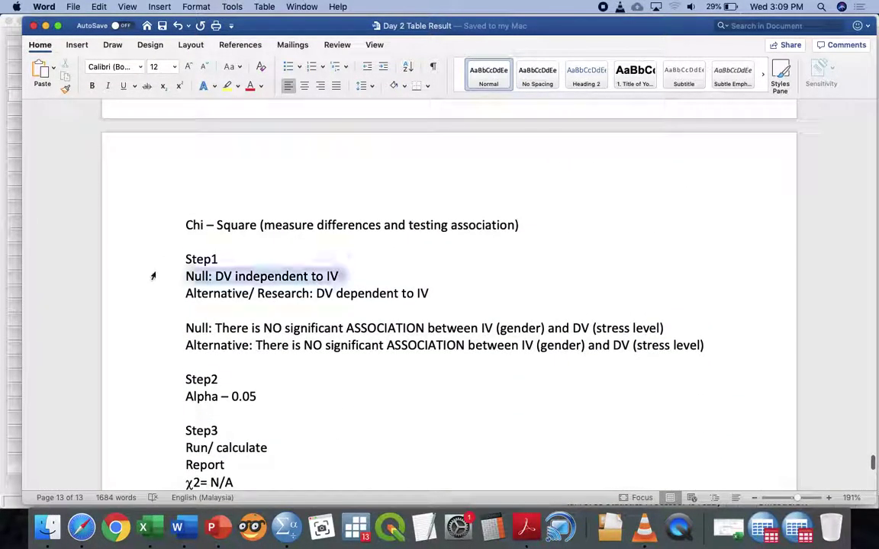
click(131, 258)
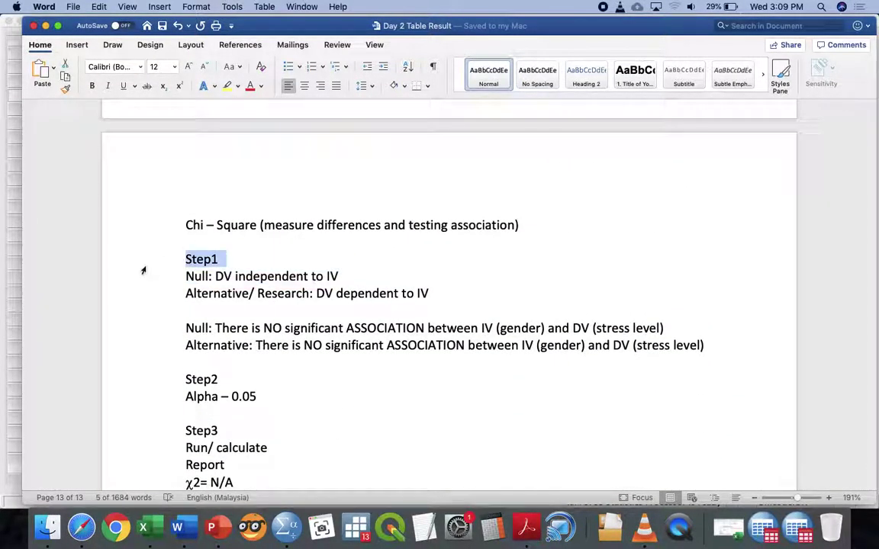
shift+click(176, 419)
scroll(176, 419, down, 10)
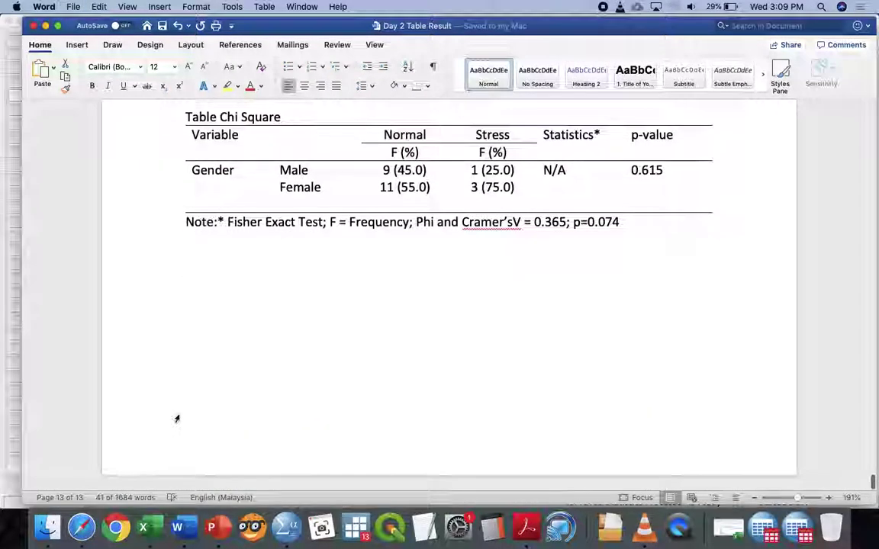
click(77, 45)
click(55, 89)
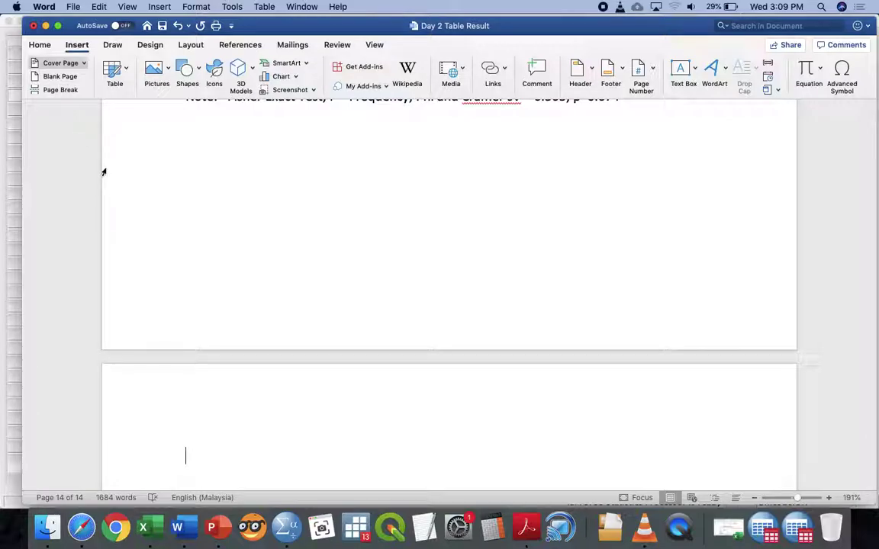
Type the heading 'Regression Analysis (SLR)' followed by '1) Descriptive' and '2) Inferential'
text(Regression AN)
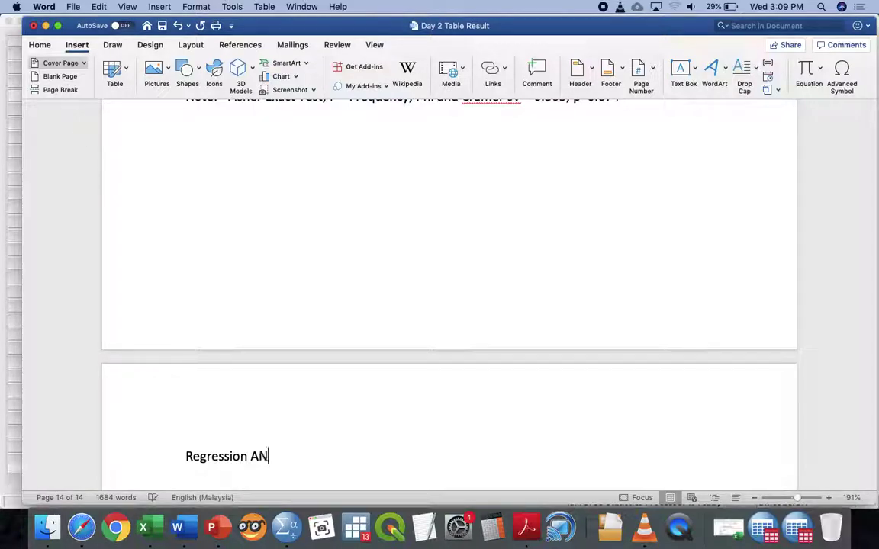
text(alysis ()
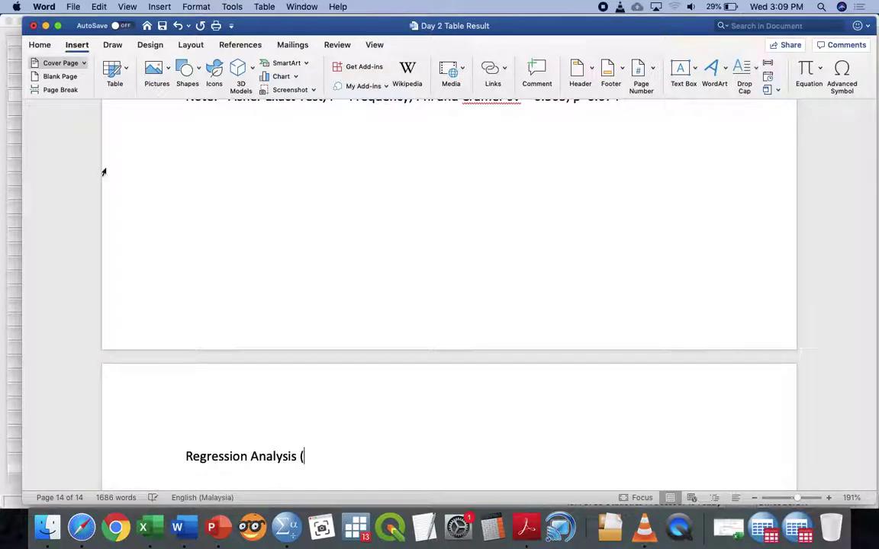
text(Sim)
key(BackSpace)
key(BackSpace)
text(LR))
key(Return)
text(1) )
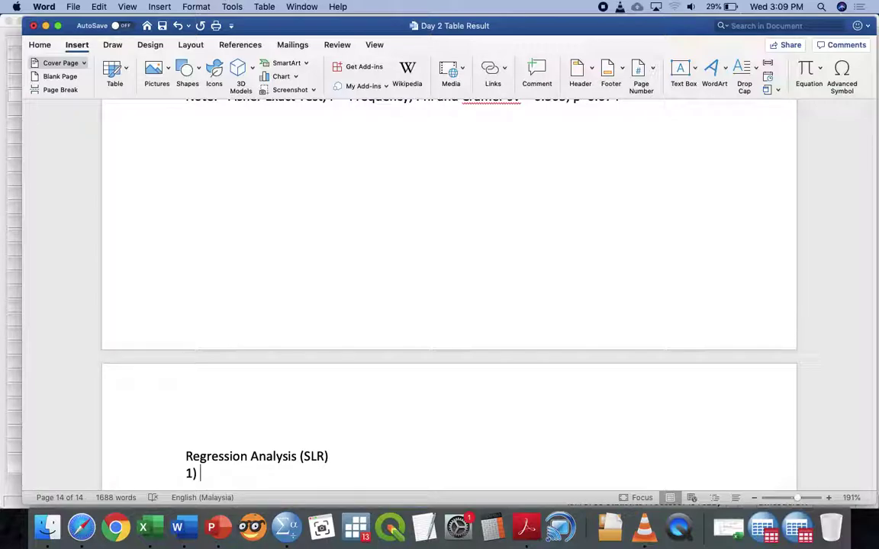
text(Descriptive)
key(Return)
text(2)
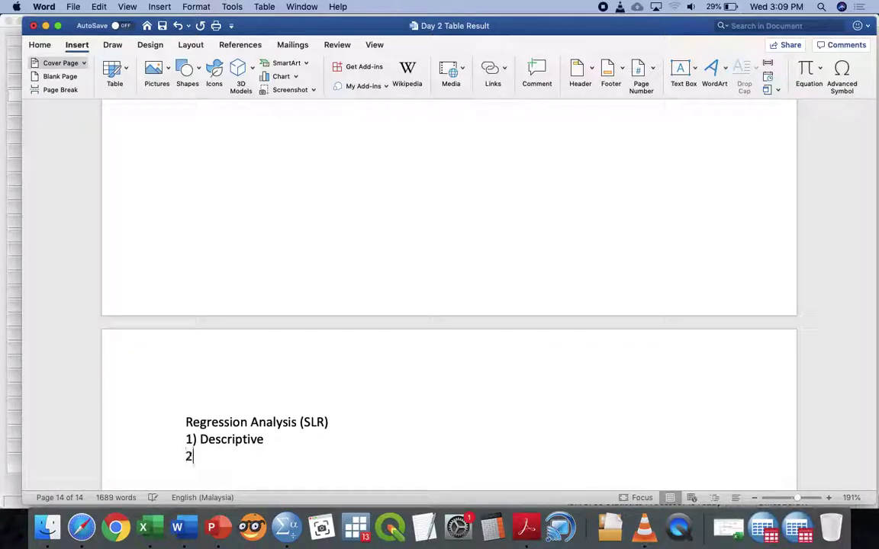
text() Inferen)
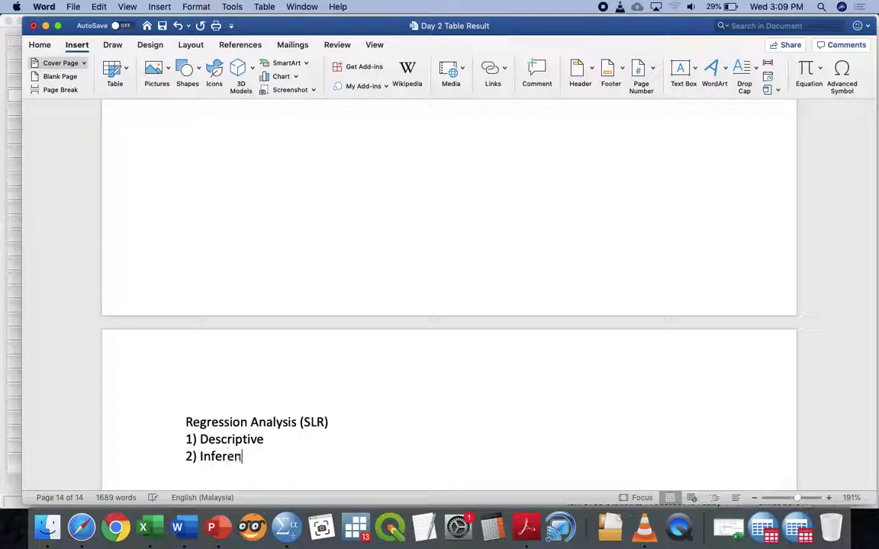
text(c)
key(BackSpace)
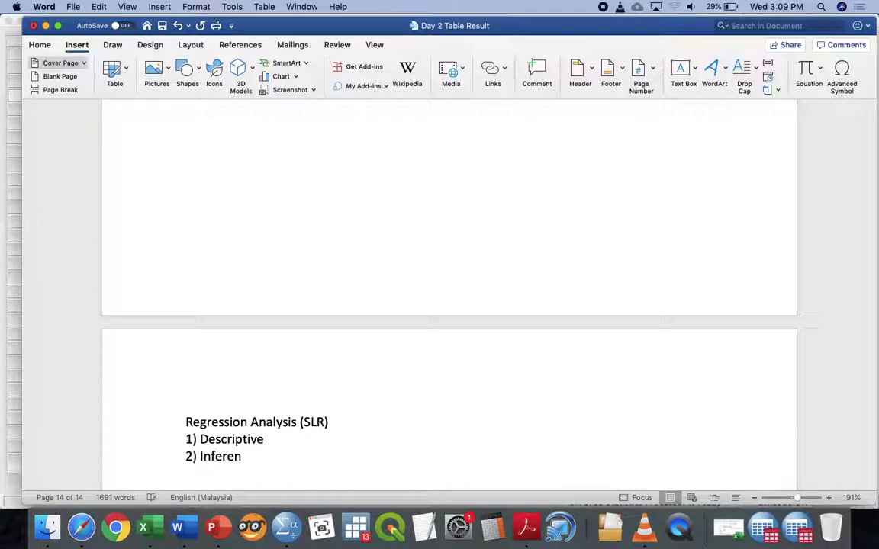
text(tial)
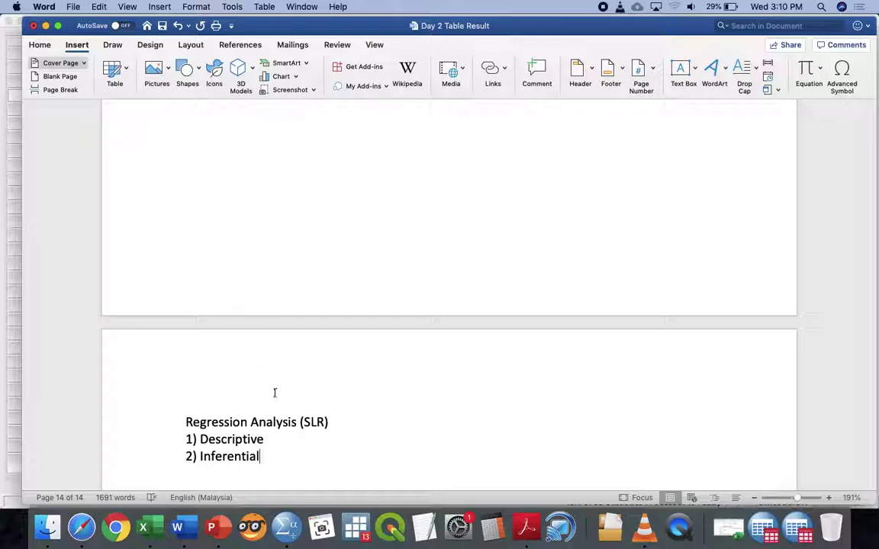
Add 'a) Equation' and 'b) Big R = Multiple Correlation Coefficient' under 1) Descriptive
click(275, 439)
key(Return)
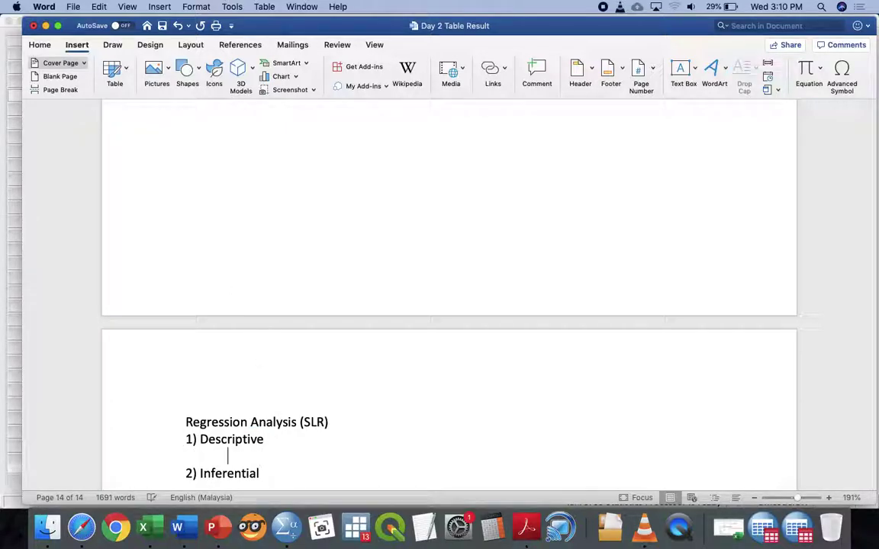
text(a) )
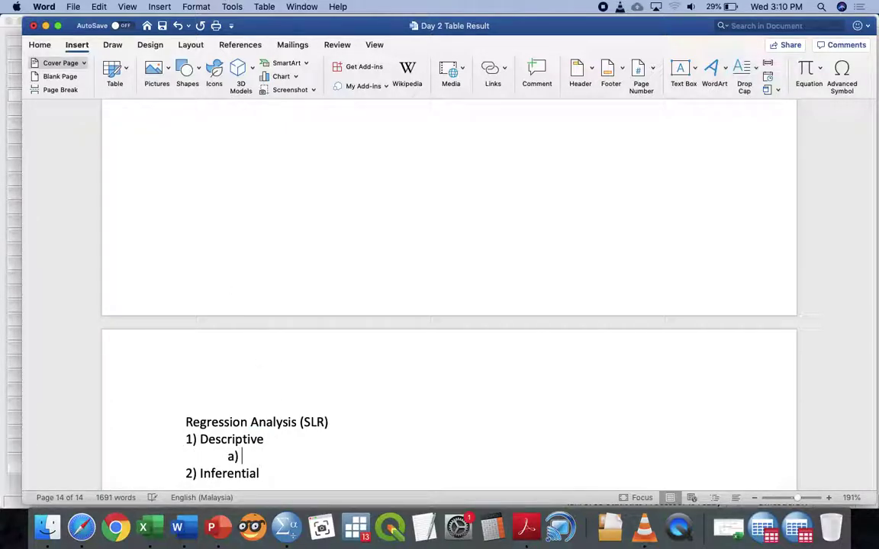
text(Equation)
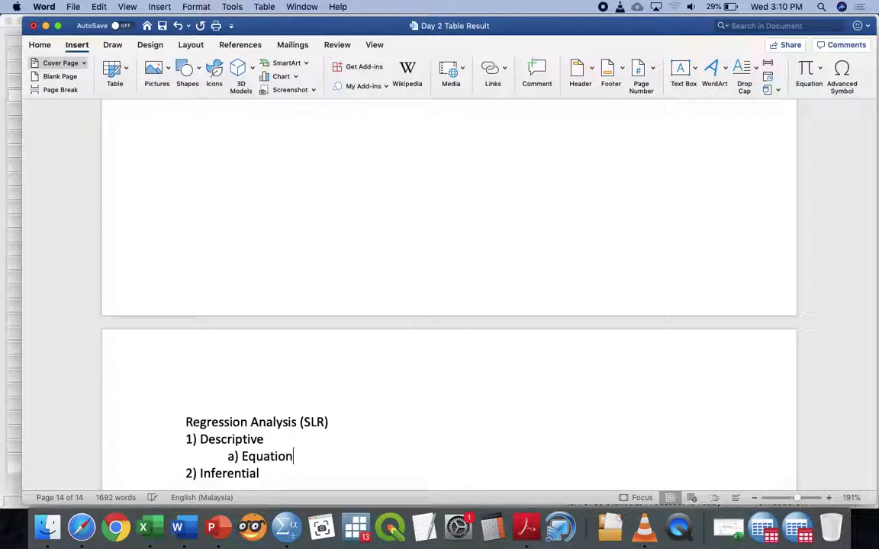
key(Return)
text(b) i)
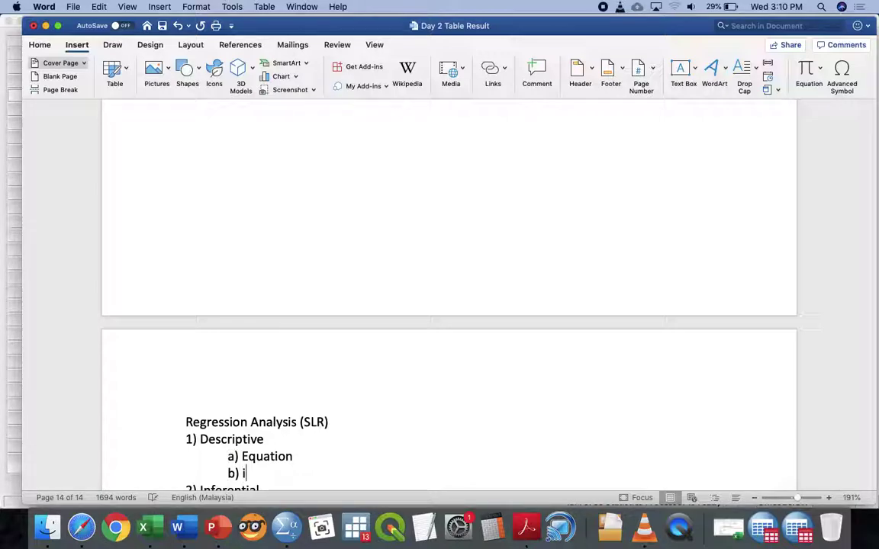
key(BackSpace)
text(Big R =)
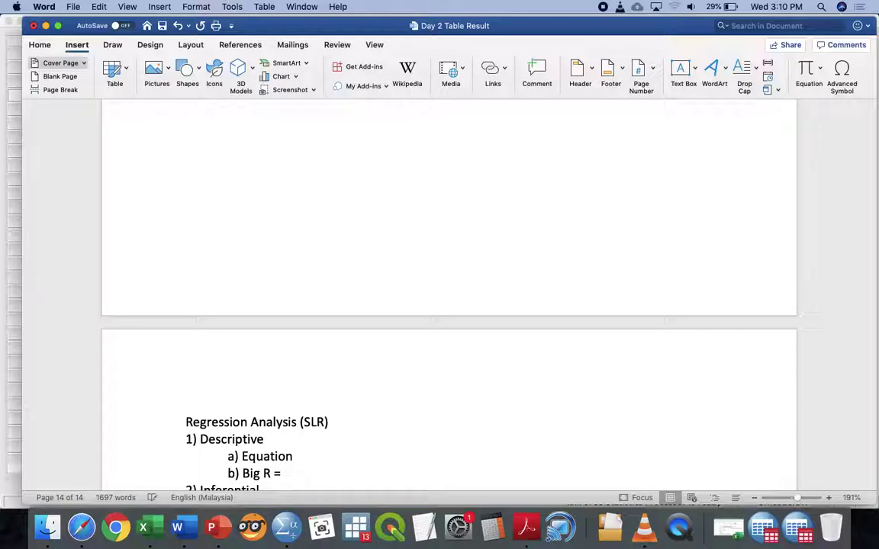
text( Multiple)
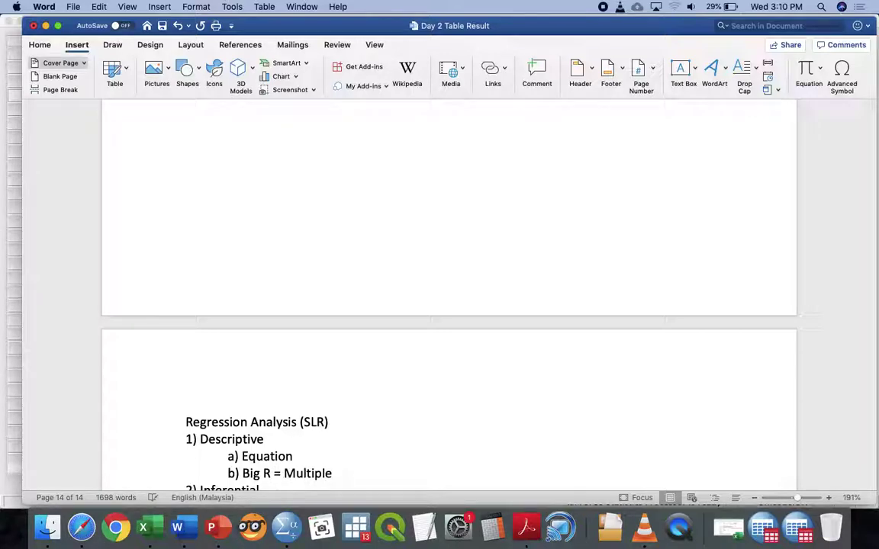
text( Corelation C)
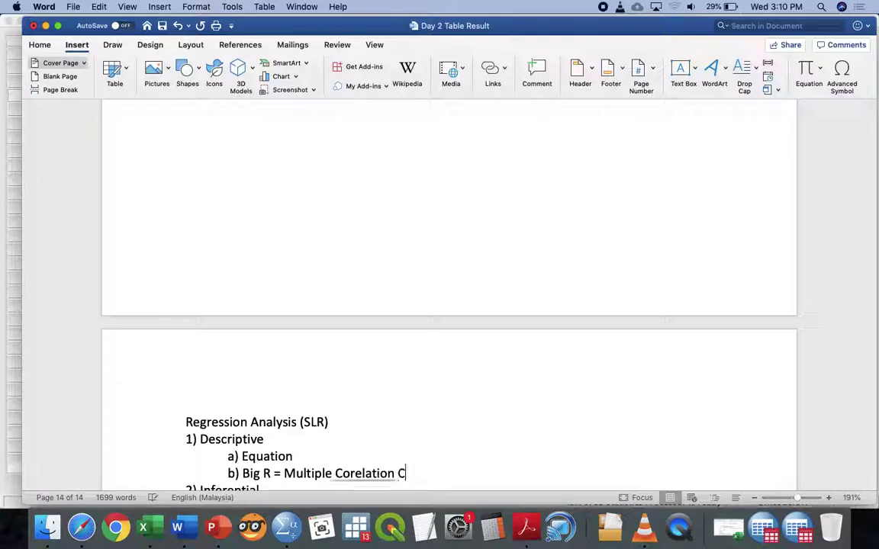
text(oefficient)
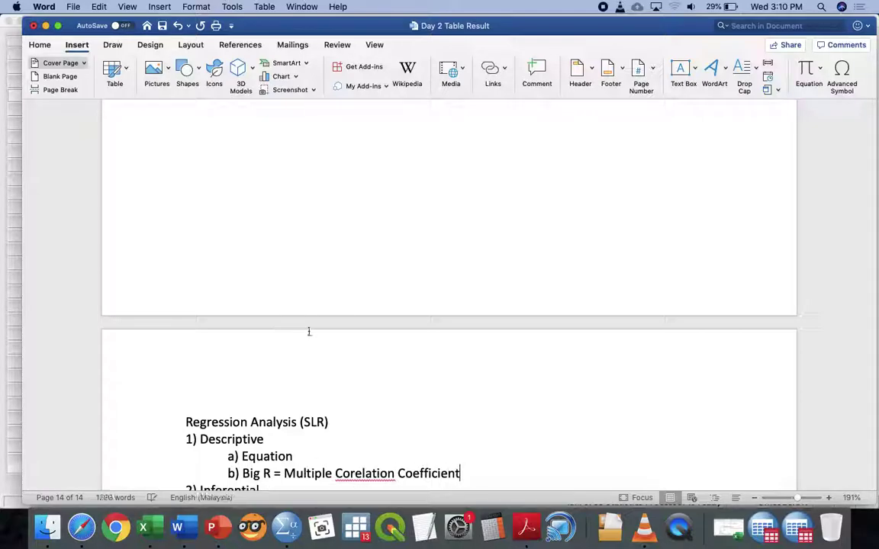
right_click(365, 477)
click(463, 310)
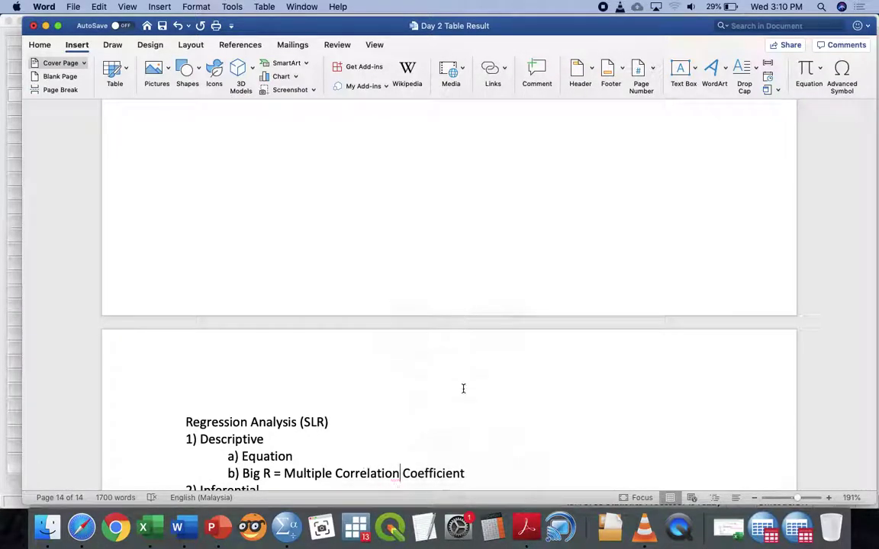
Add 'c) Coefficient of Determination = Explained variable', fixing its two misspellings
click(483, 474)
key(Return)
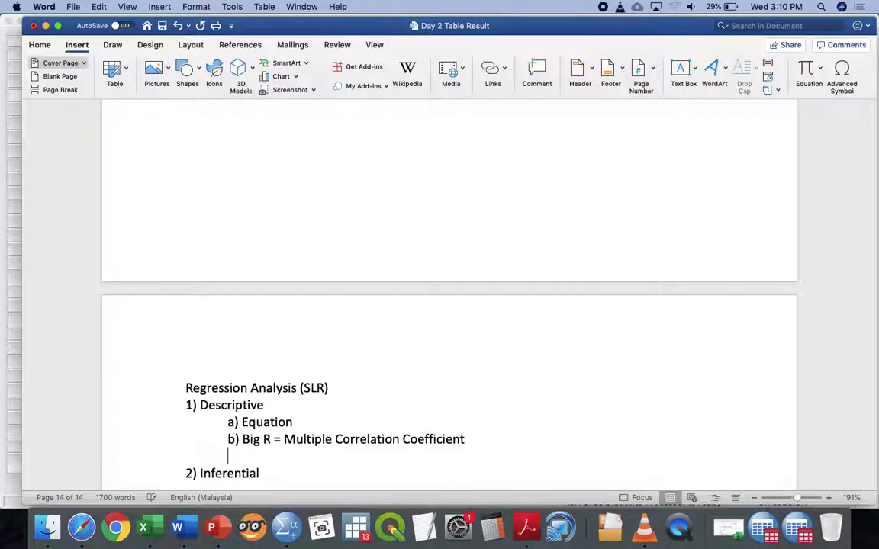
text(c))
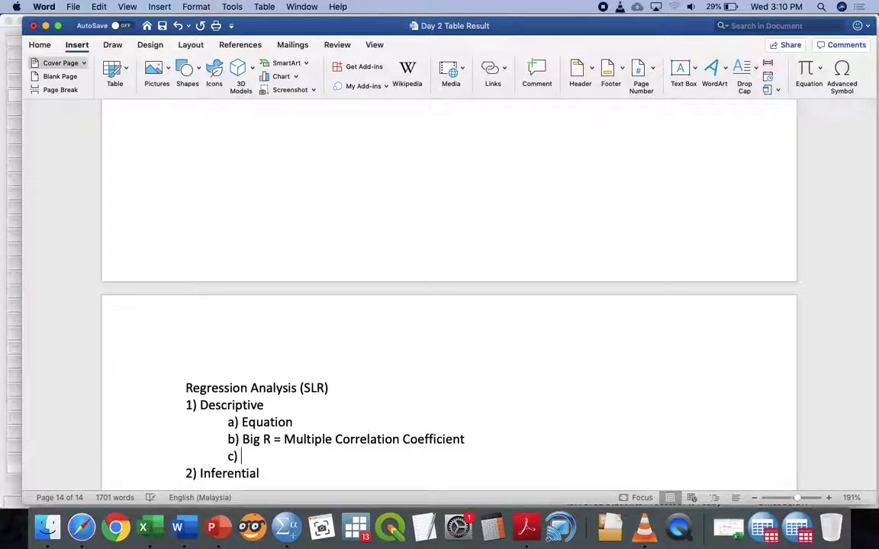
text( Coeficient)
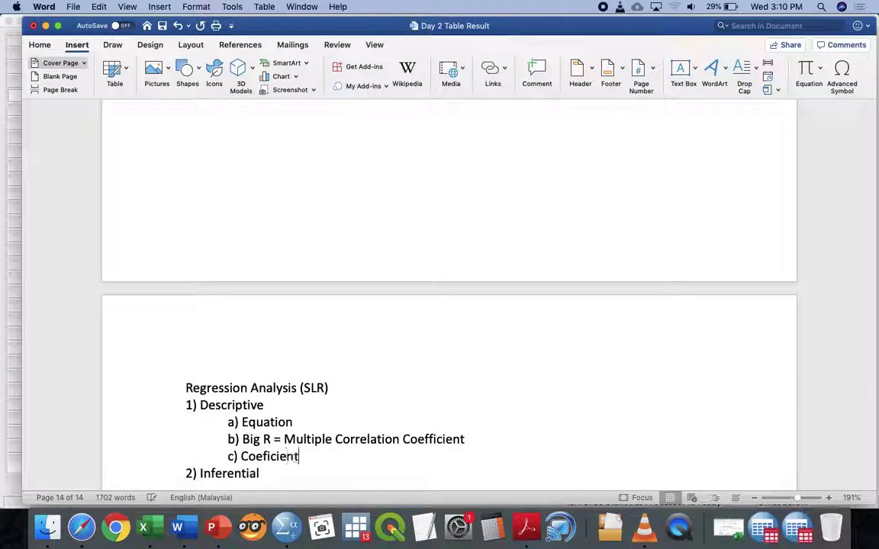
text( of Determi)
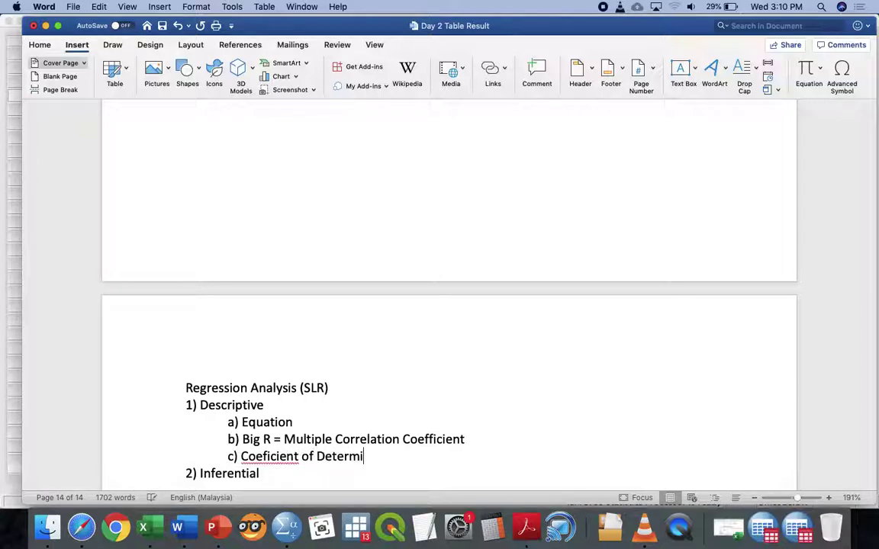
text(nation = )
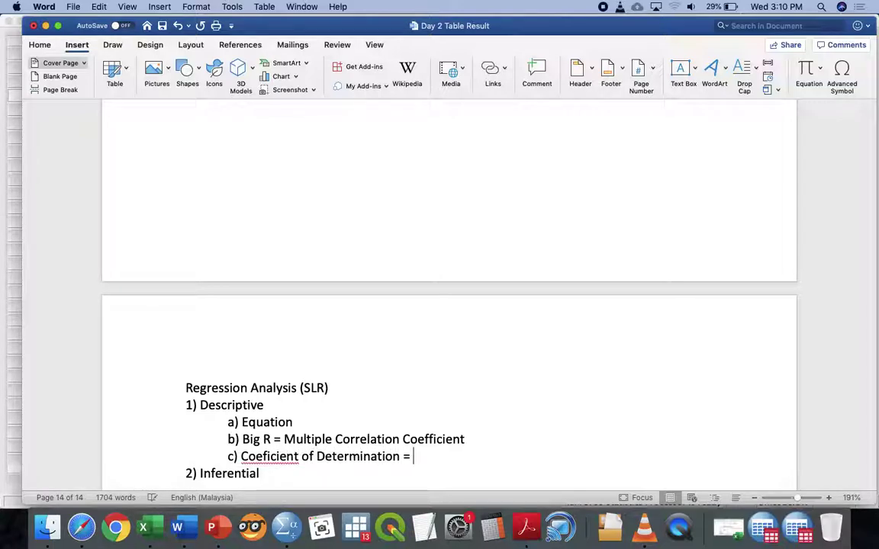
text(Exlained vari)
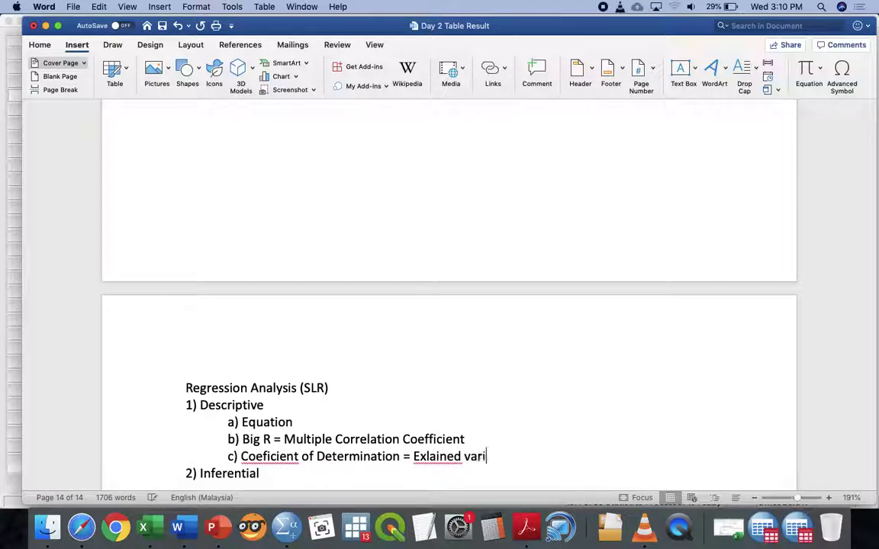
text(able)
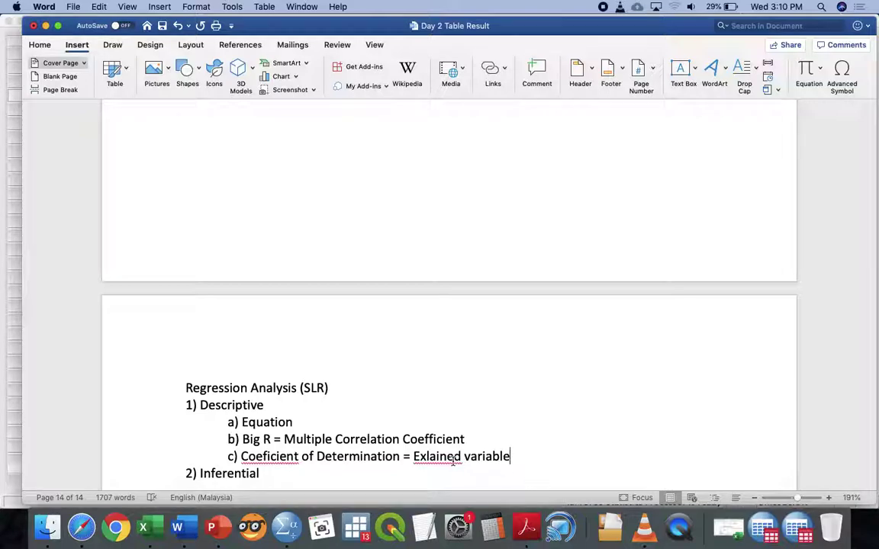
right_click(453, 459)
click(526, 316)
right_click(276, 464)
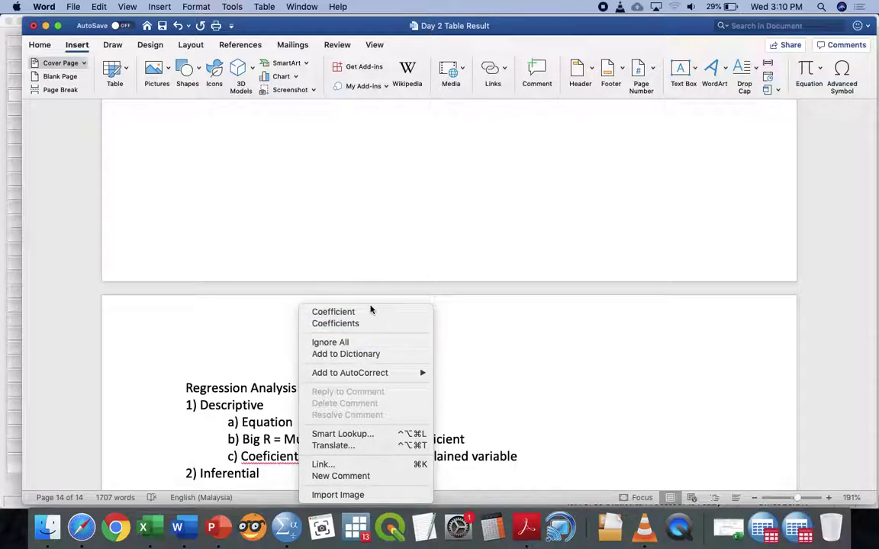
click(343, 312)
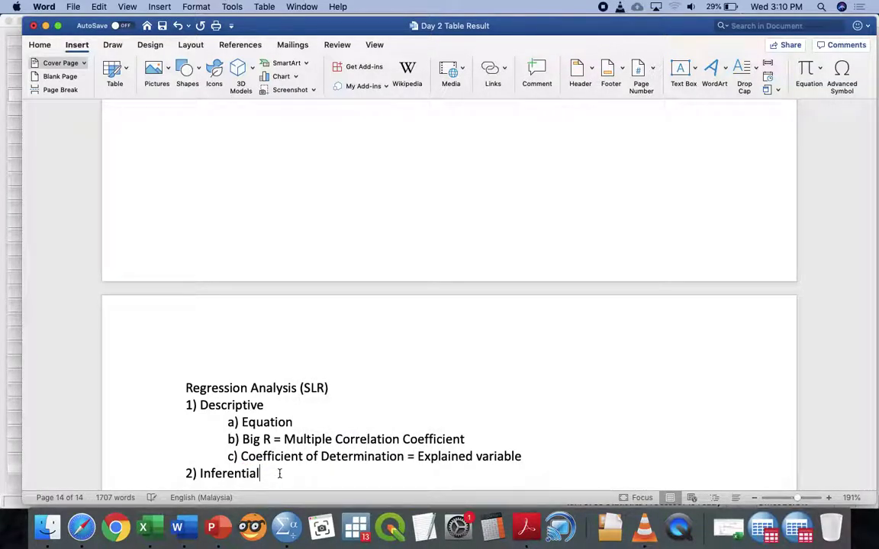
Add '(Hypothesis testing)' on the line below Inferential
key(Return)
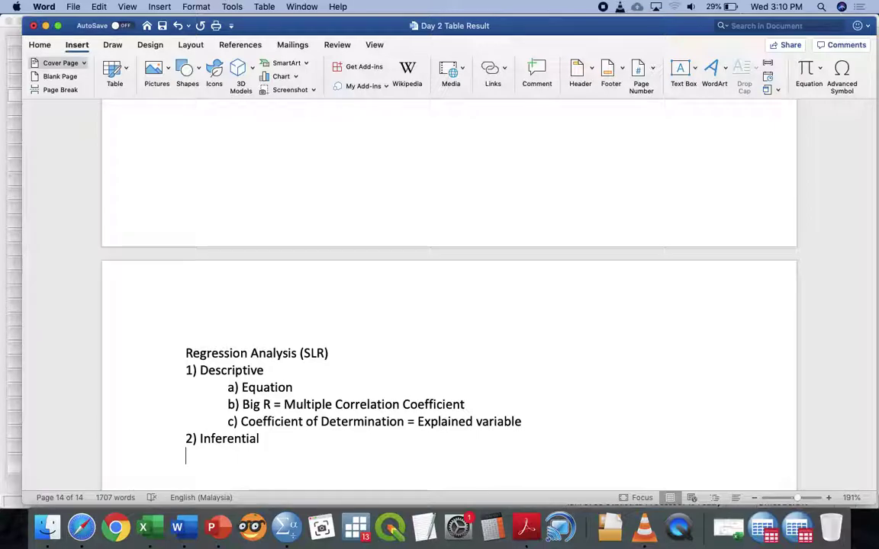
text(())
key(Left)
text(HYpothesis )
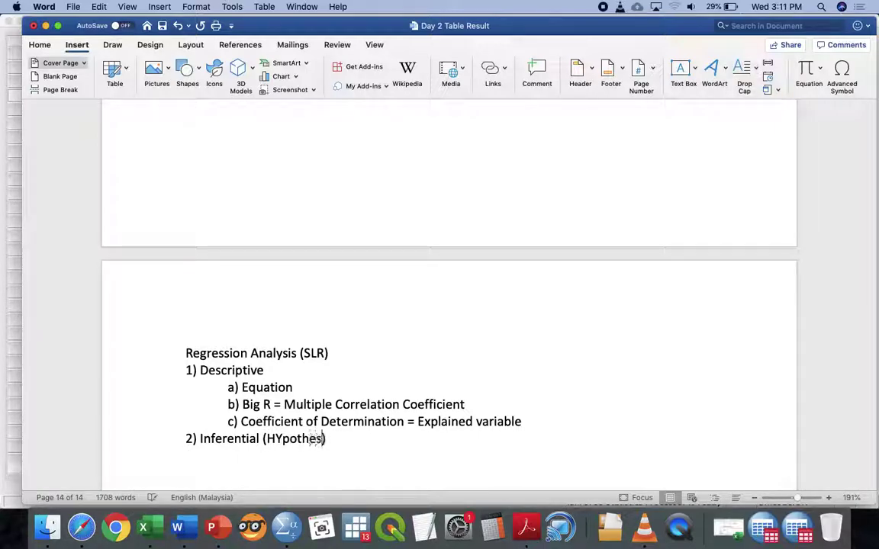
text(testing)
key(Right)
Add the indented sub-item 'a) Test whether your MODEL is FIT or NOT fit'
key(Return)
key(Tab)
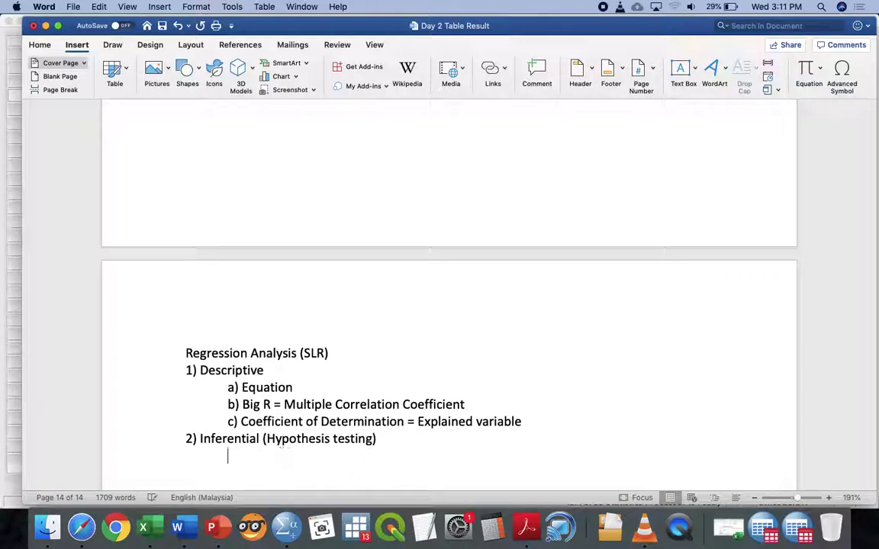
text(a) )
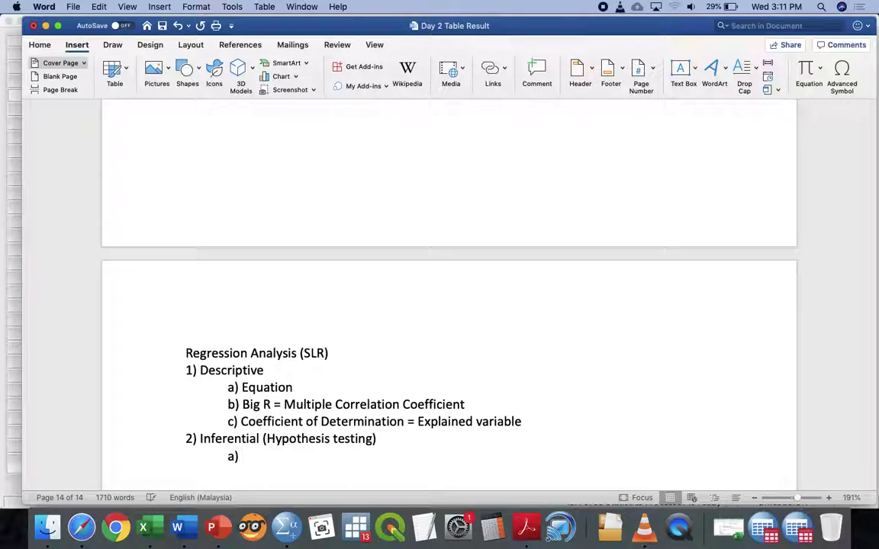
text(Test whether your)
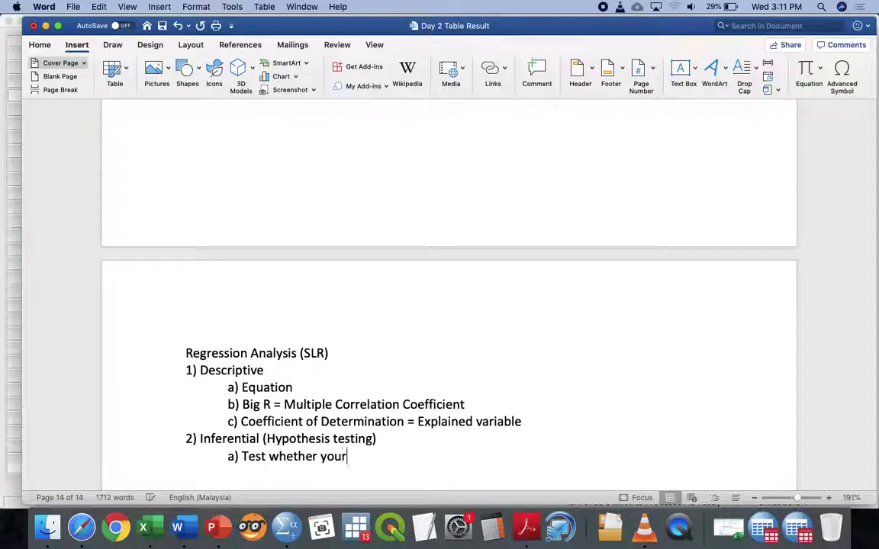
text( MODEL is)
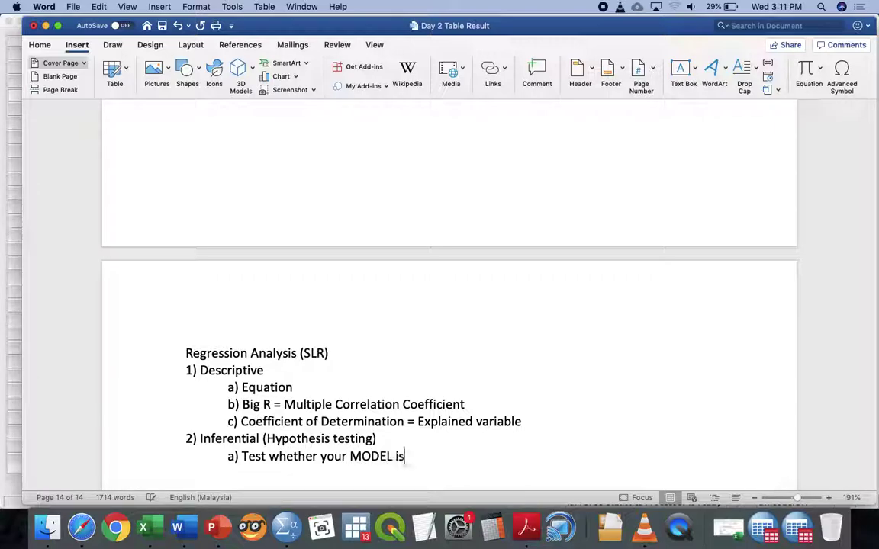
text( FIT or NOT fit)
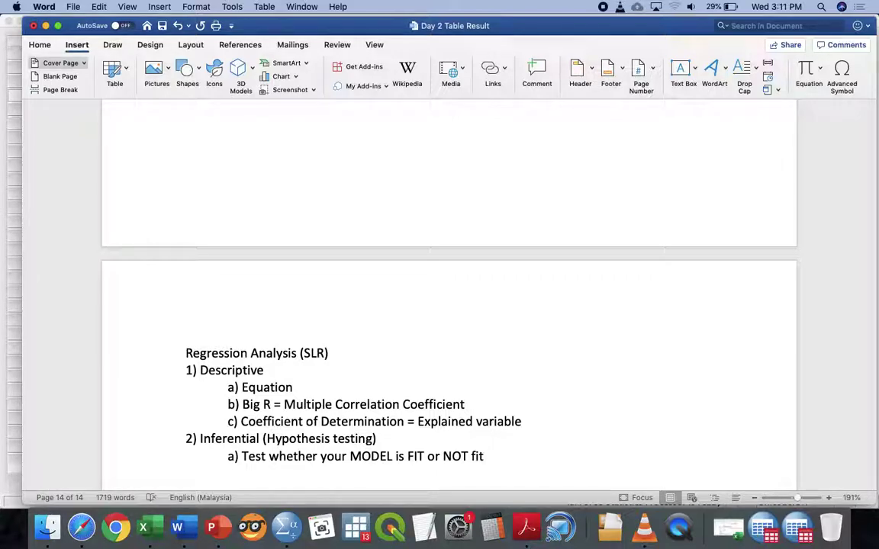
click(157, 461)
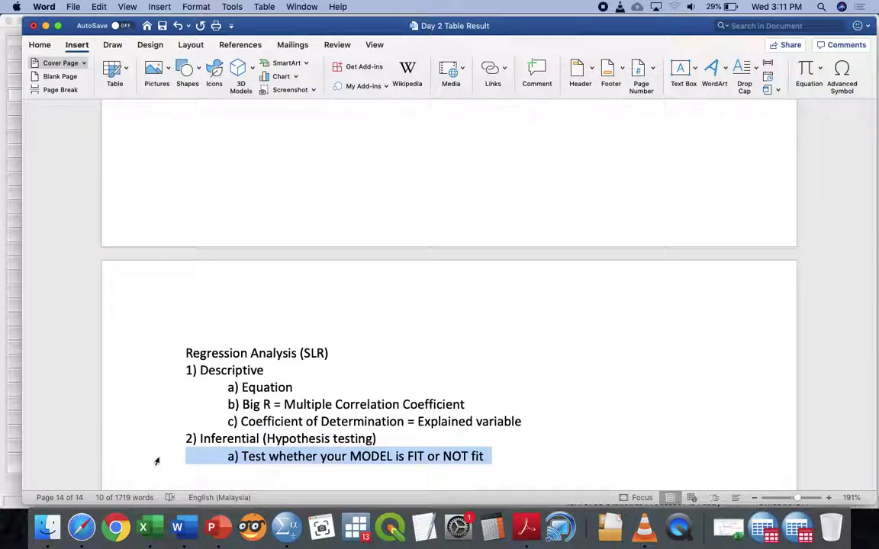
click(485, 456)
Add 'b) Significant predictors (SLOPE)' and begin a '2) a) MODEL Fit' line
key(Return)
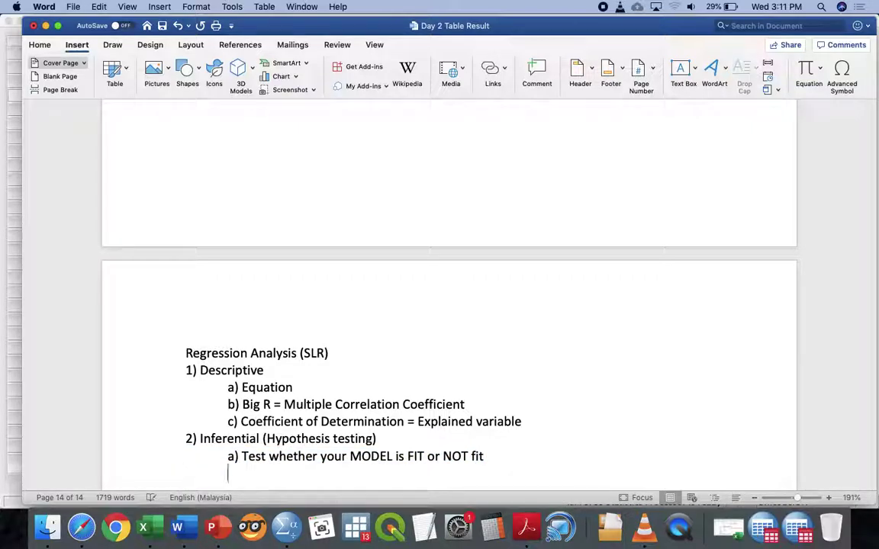
text(b))
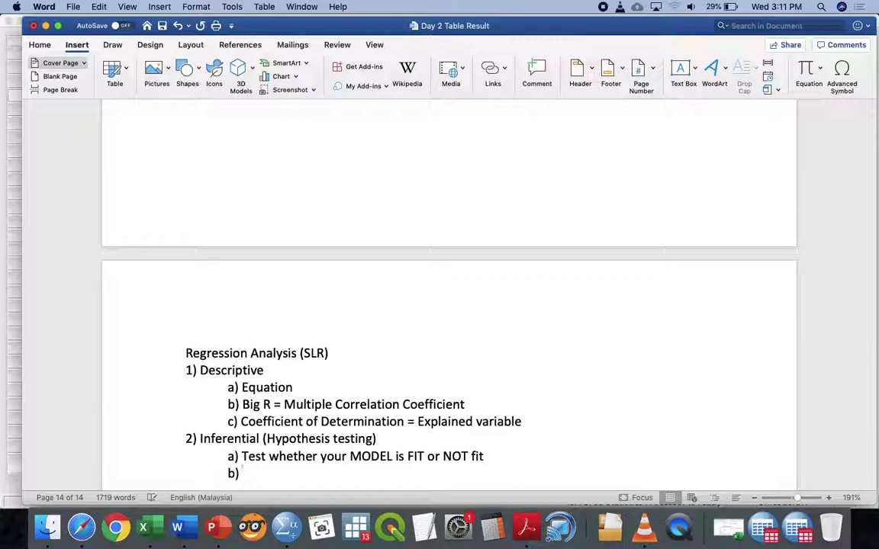
text( Significan)
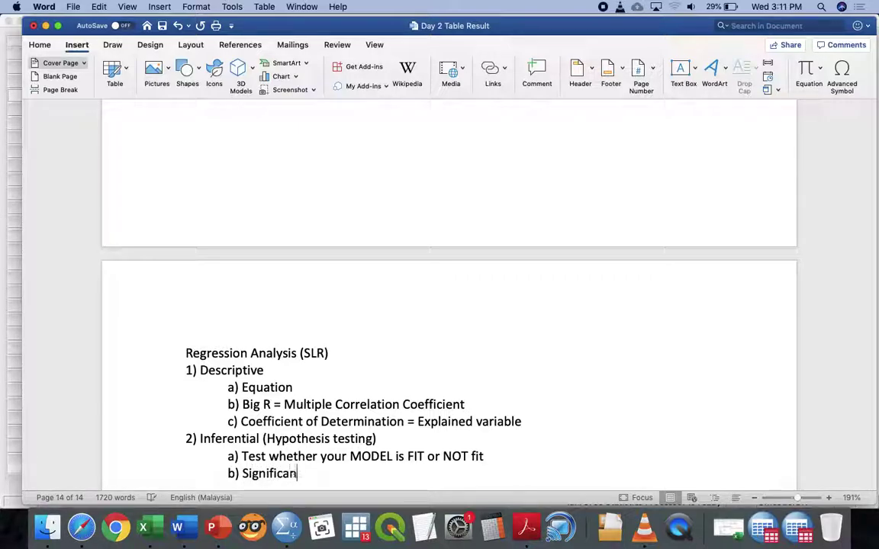
text(t predictor)
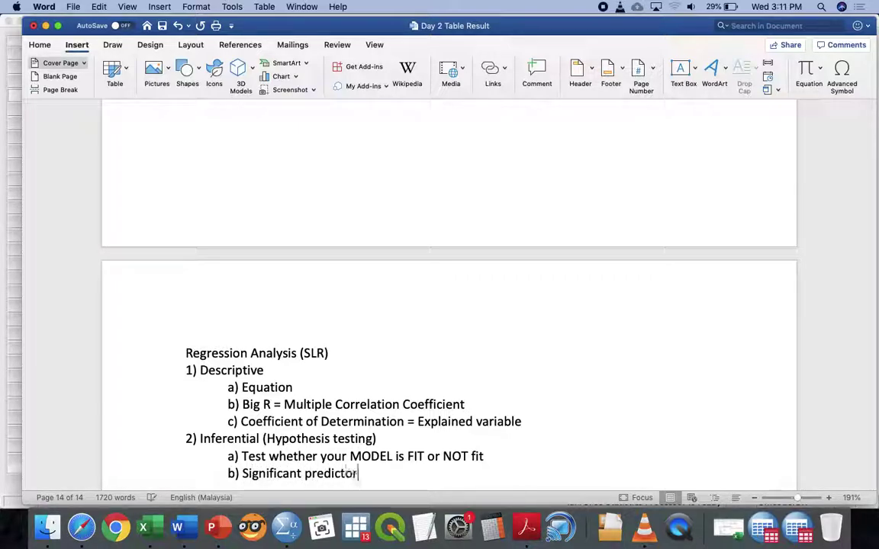
text(s (SLOPE))
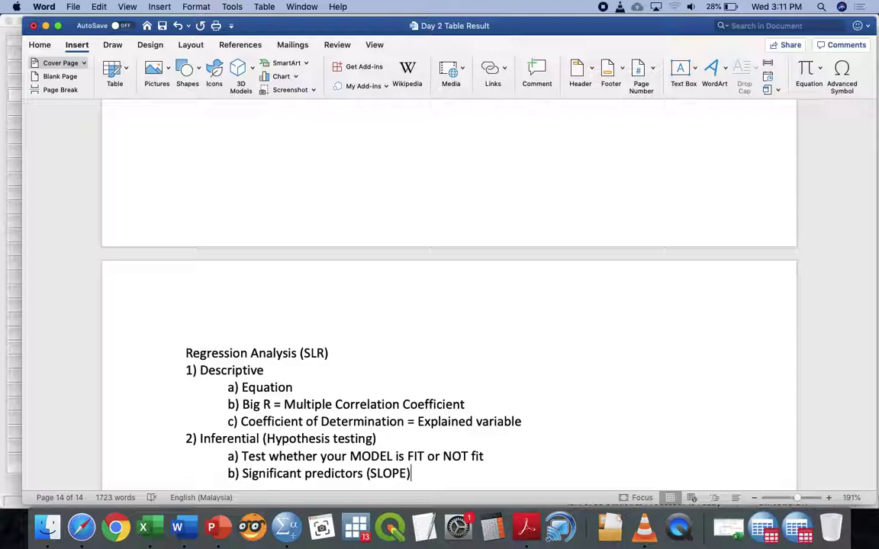
key(Return)
text(2) a))
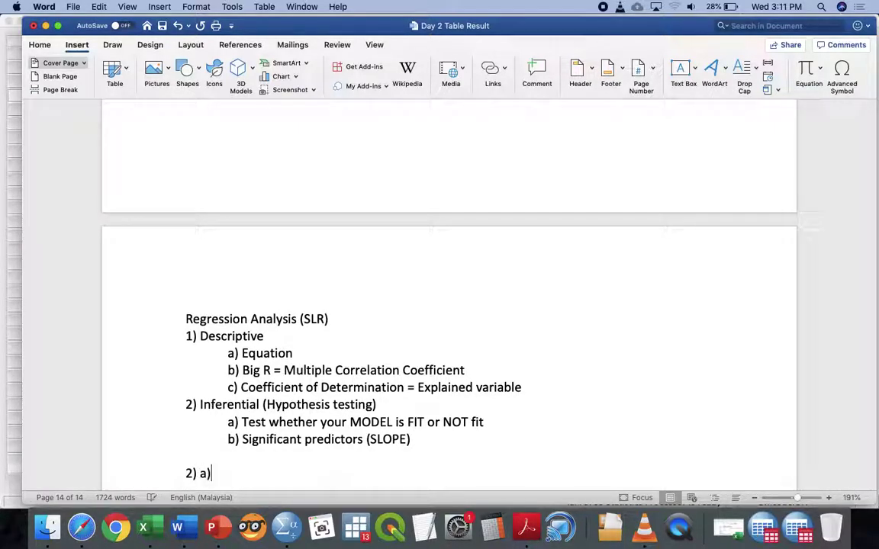
text( MODEL Fit)
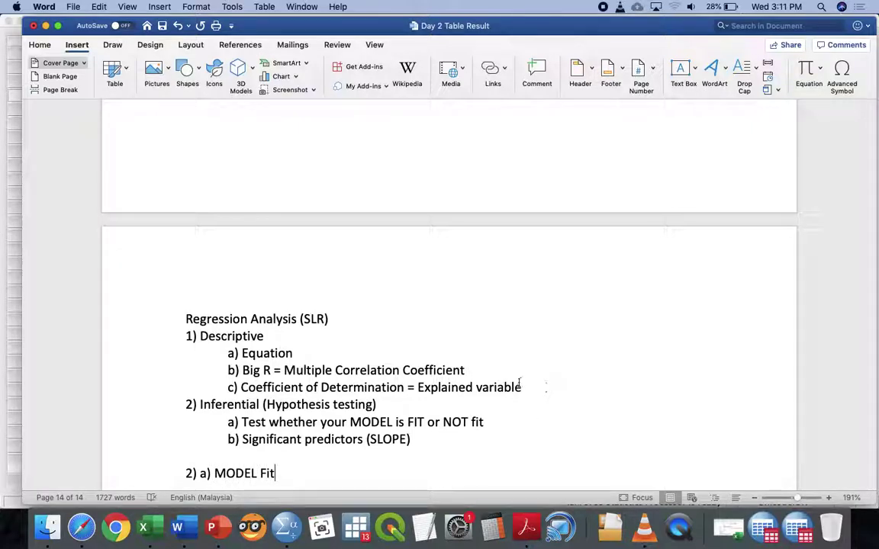
Insert a 'Hypothesis' heading line above '2) a) MODEL Fit'
drag(200, 336, 539, 388)
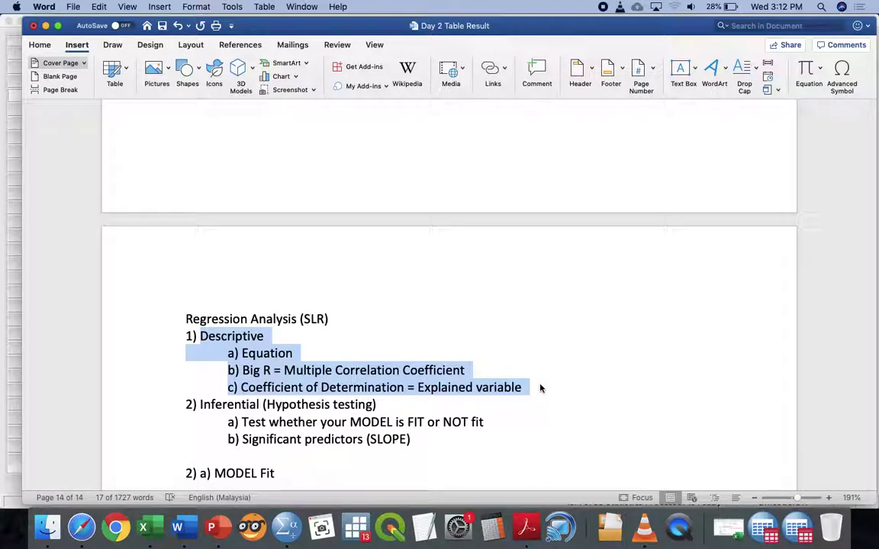
click(341, 470)
key(Return)
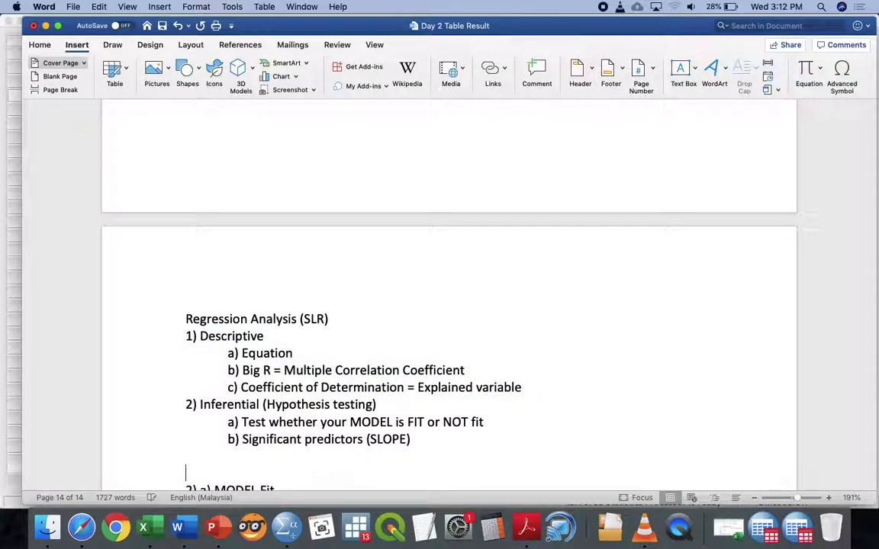
text(Hypothesis)
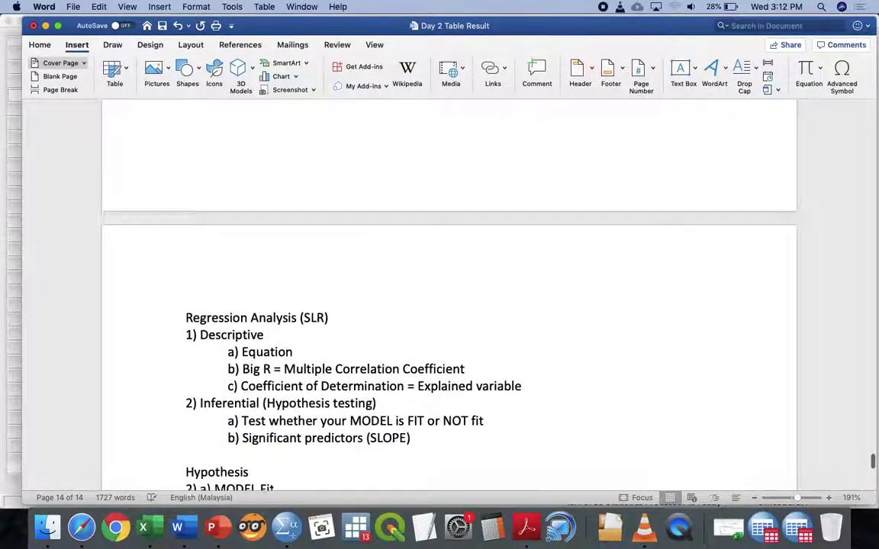
scroll(327, 465, down, 2)
Under MODEL Fit, type Step1 with 'Null: Model is Not Fit' and 'Alternative: Model is Fit'
click(330, 418)
key(Return)
key(Return)
text(Step1 )
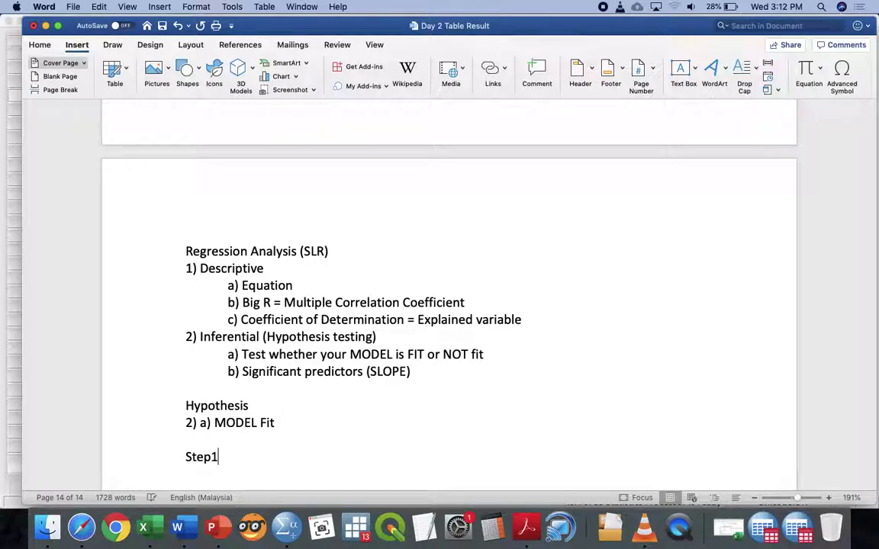
text(Null:)
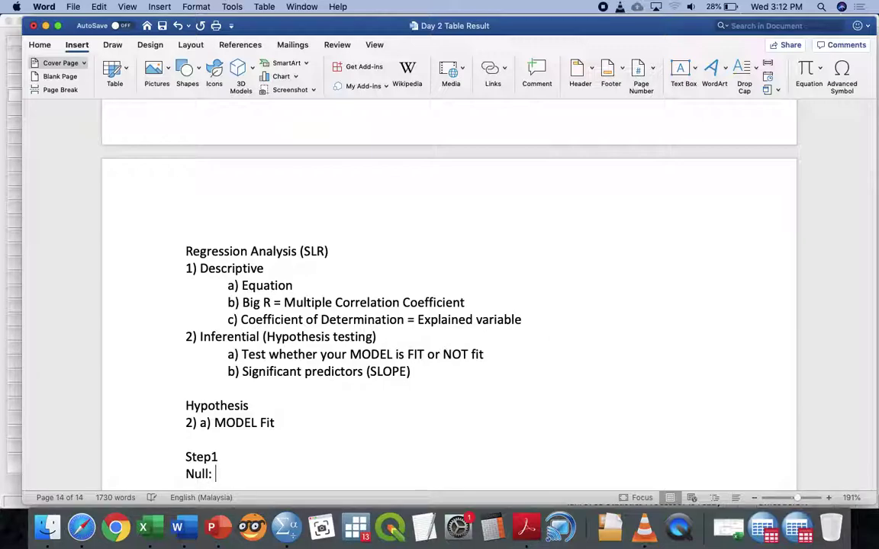
key(Return)
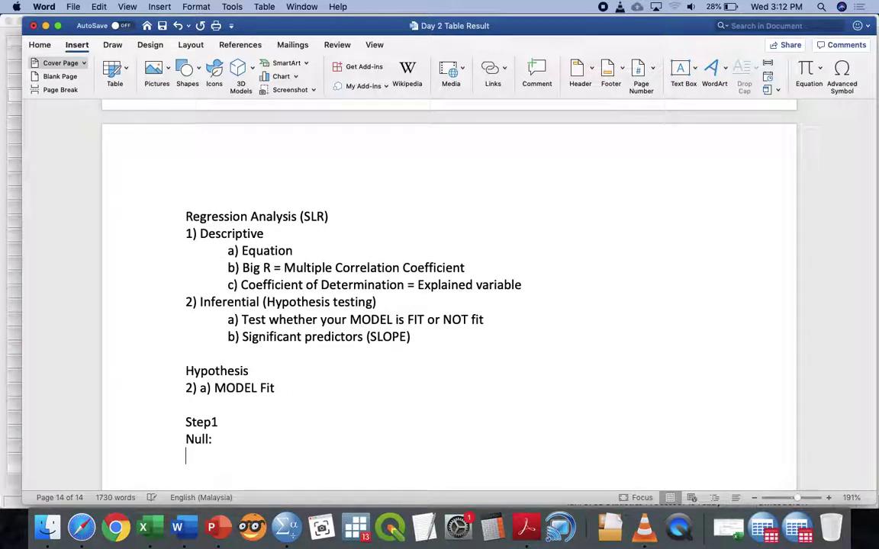
text(Alternati)
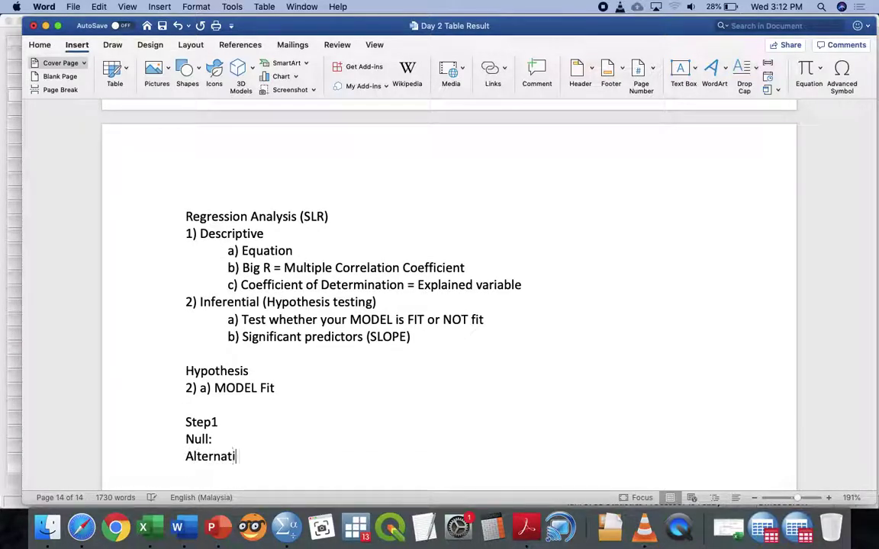
text(ve:)
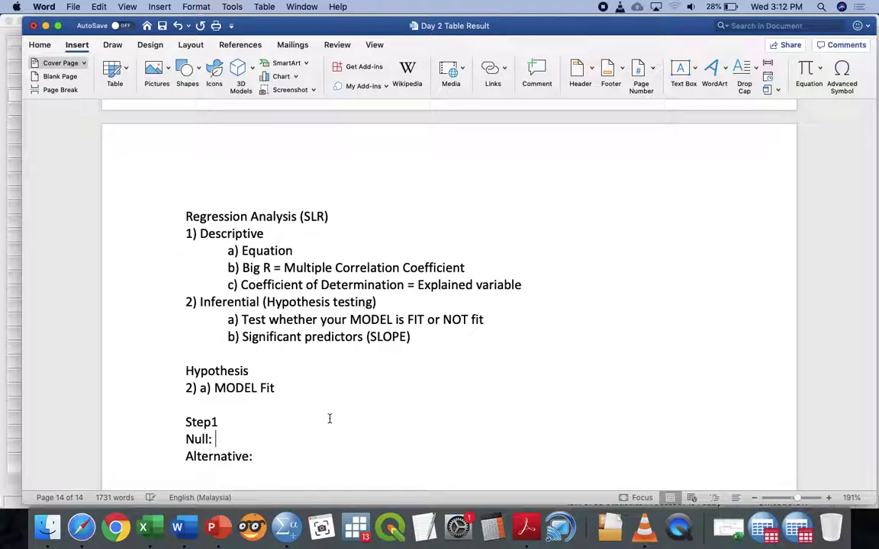
text(Model is)
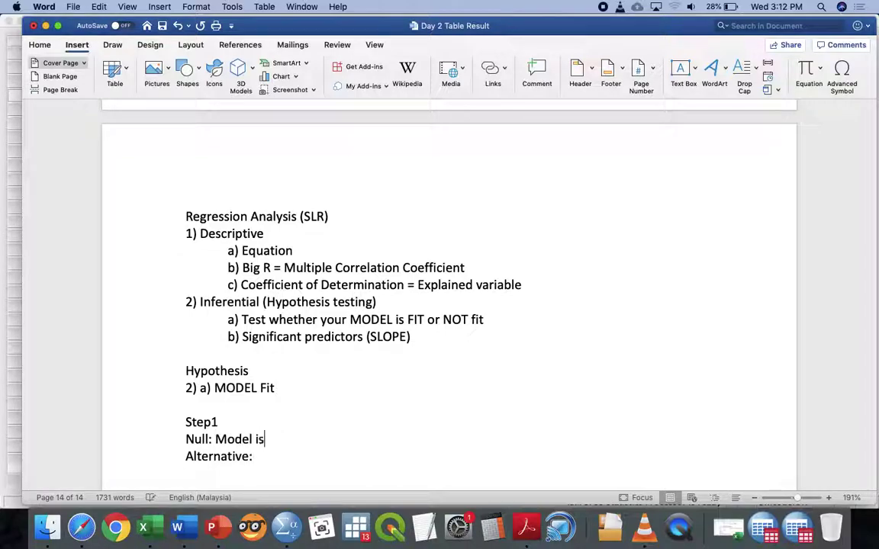
text( Not Fit)
click(252, 456)
text(Model is Fit)
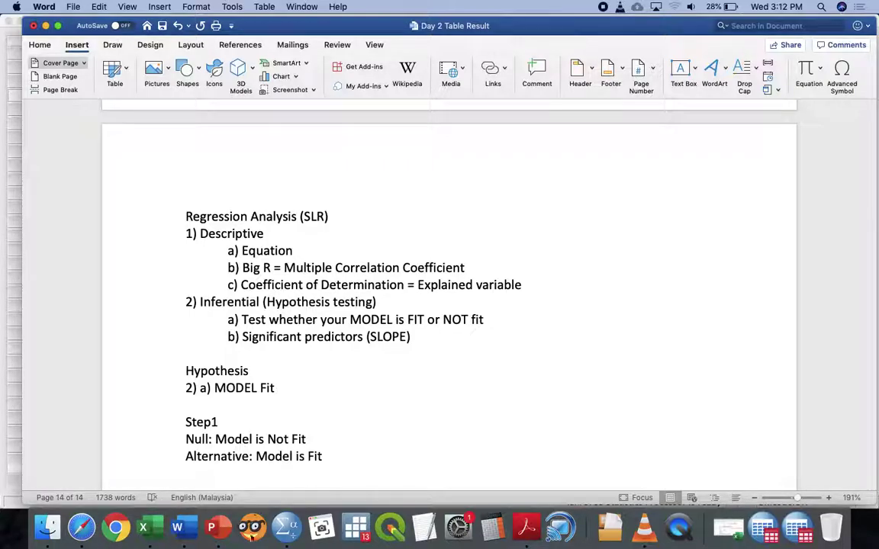
In PowerPoint, check slide 11's hypotheses, then return to slide 12's Decision and Conclusion
click(218, 527)
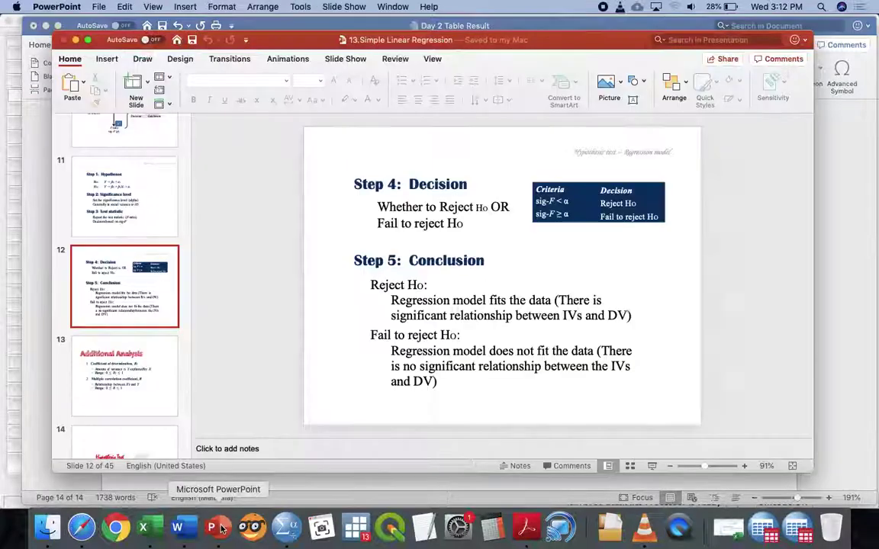
click(446, 316)
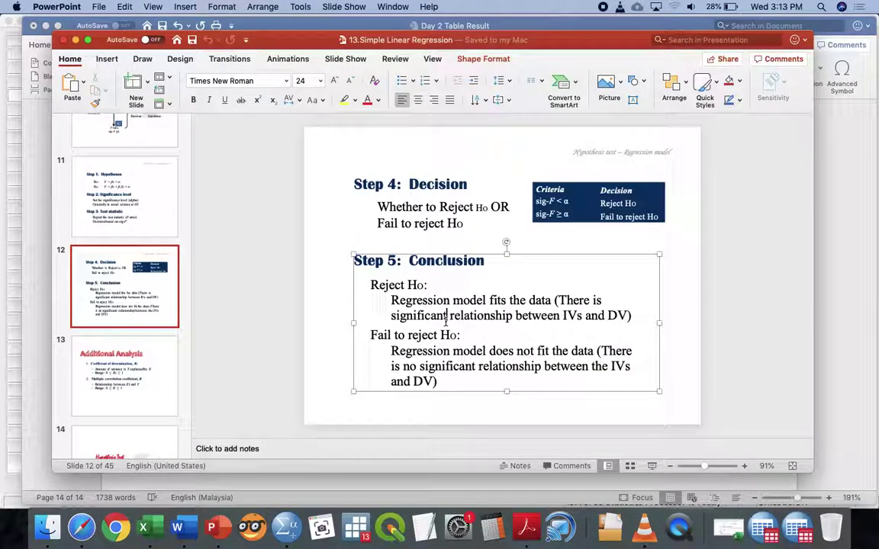
click(133, 190)
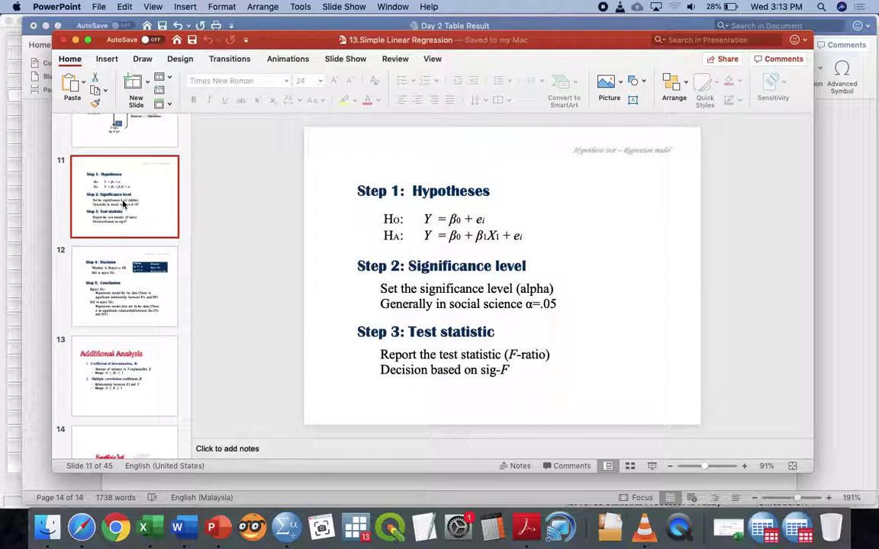
click(109, 282)
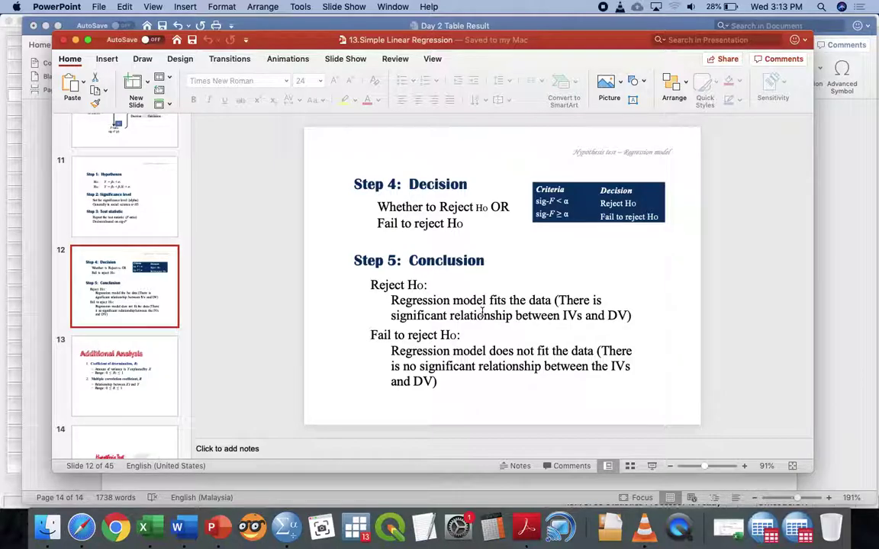
key(ctrl+Up)
After 'Model is Not Fit', type '(There is NO significant Model Fit Observed… tested for X [name the x/xs] towards'
click(294, 357)
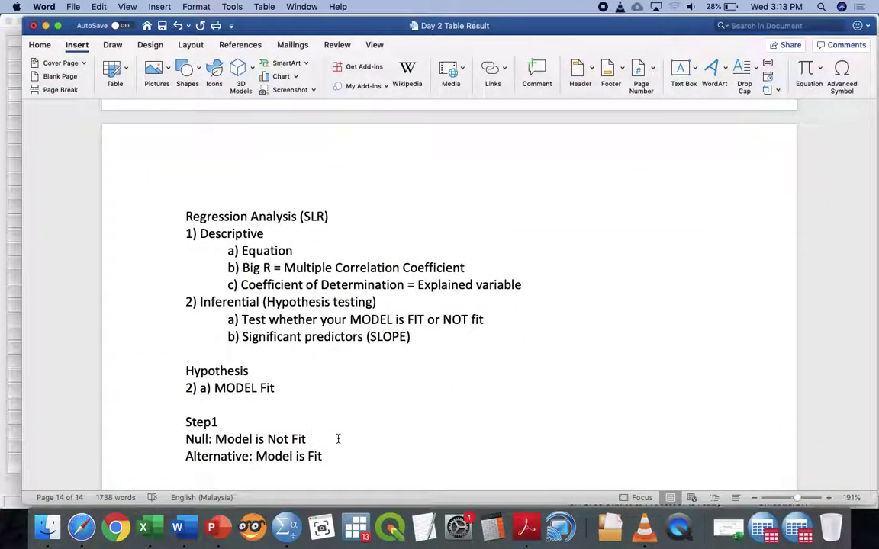
click(338, 438)
text(())
text(There i)
text(s NO significant Mod)
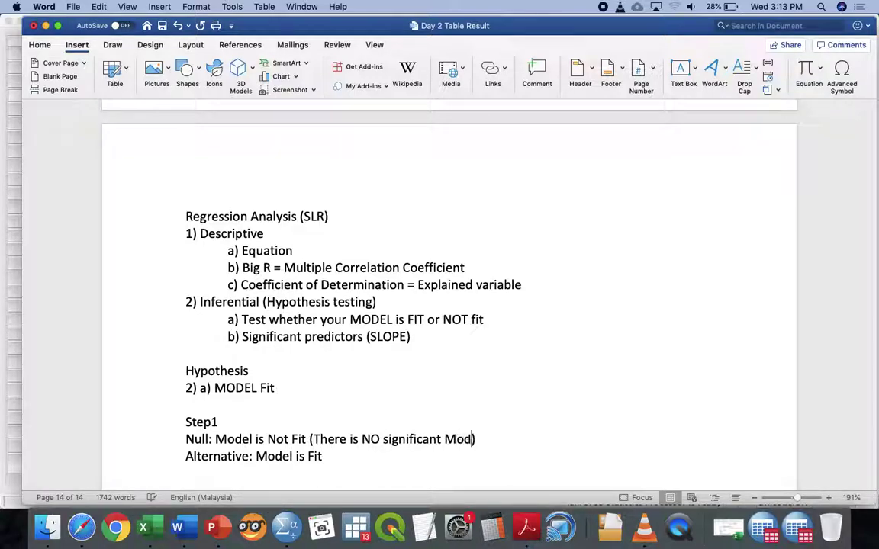
text(el Fit Obs)
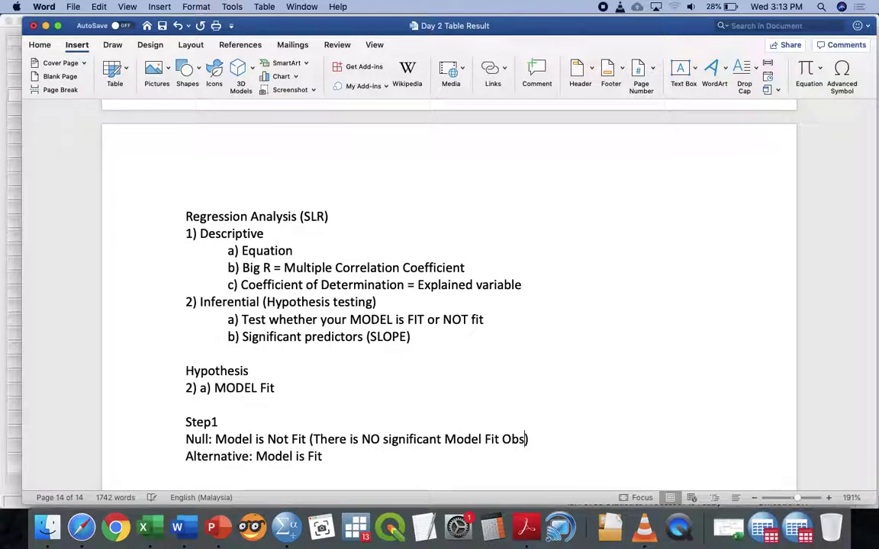
text(erved in the p)
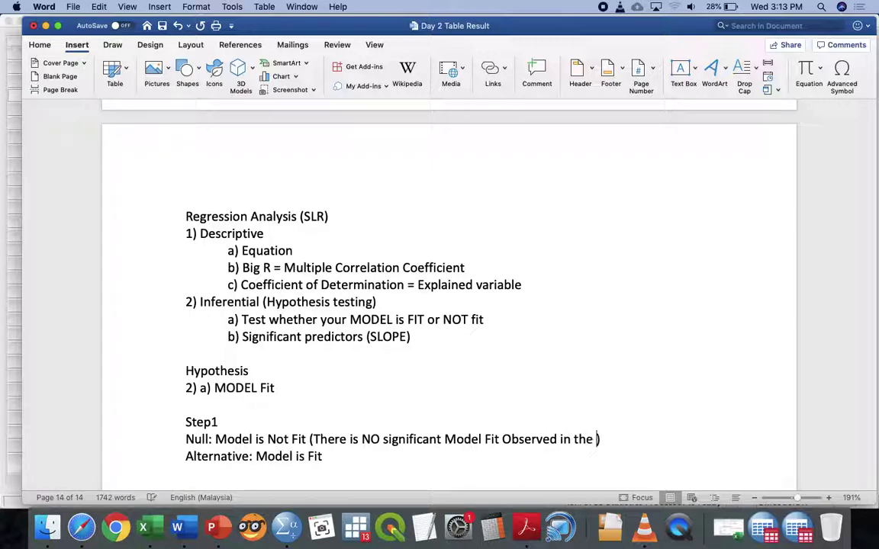
text(redicto)
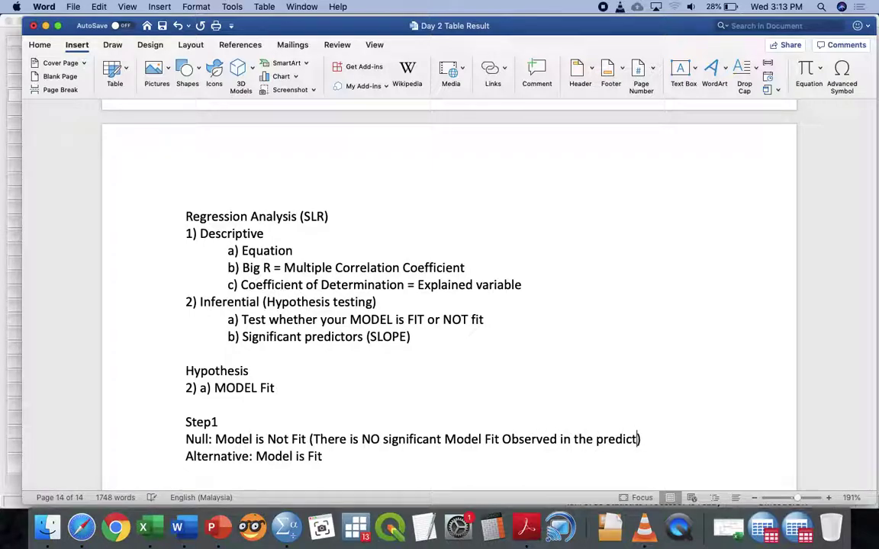
text(ive model test)
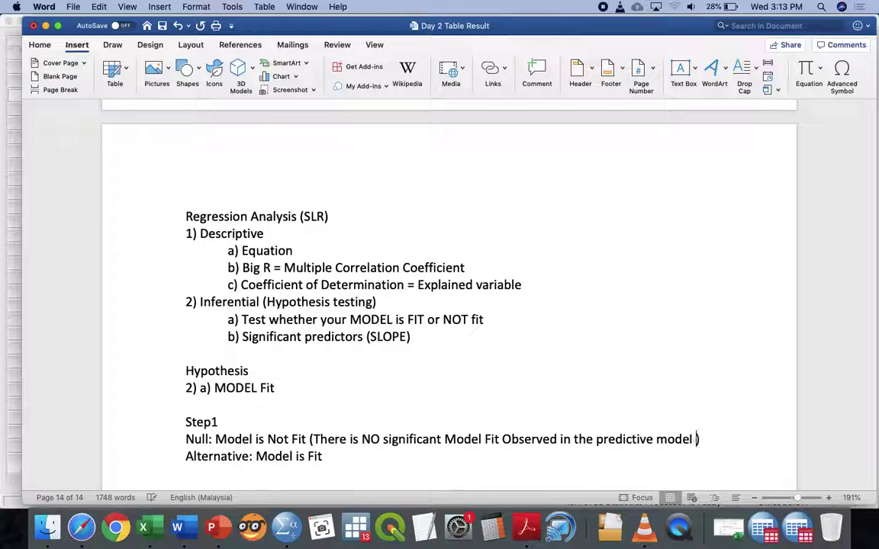
text(ed for X)
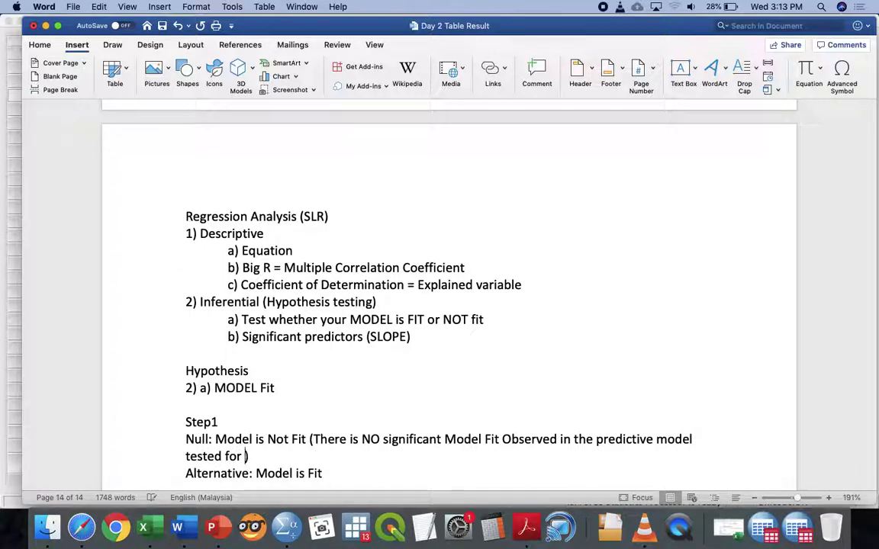
text( [])
text(name the )
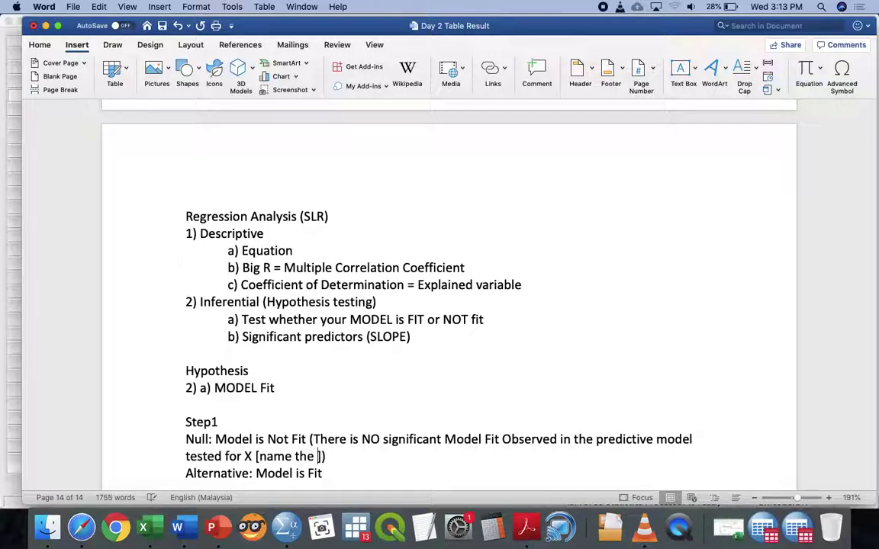
text(x/xs)
key(Right)
text(towards)
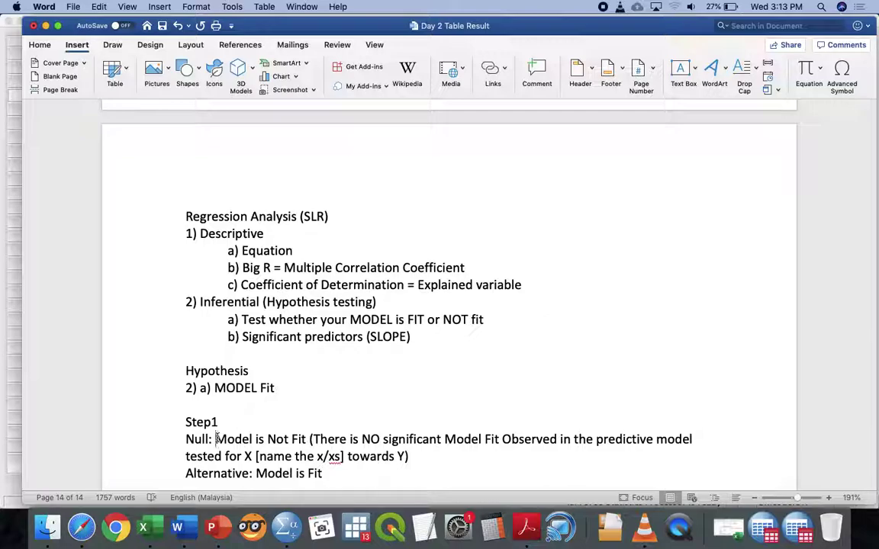
Copy the Null explanation and paste it in brackets after 'Alternative: Model is Fit'
click(315, 440)
shift+click(401, 456)
key(super+c)
click(365, 477)
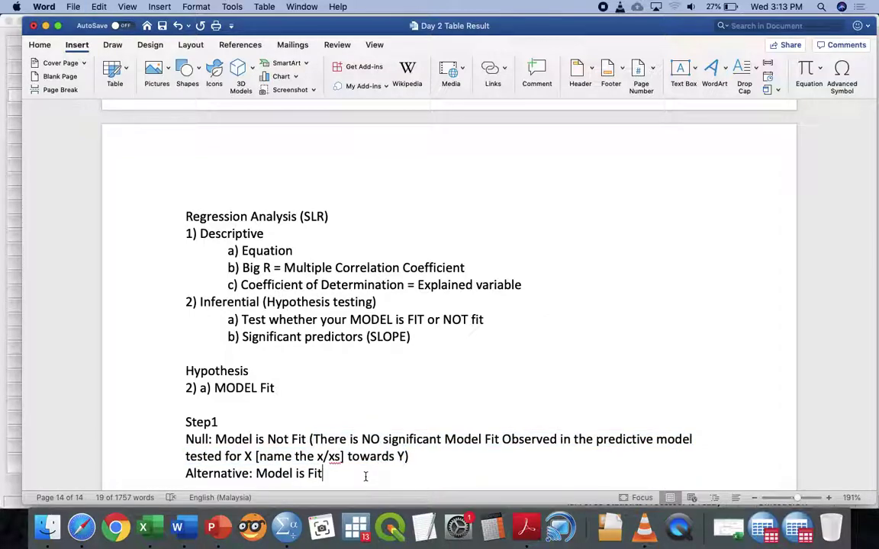
text(())
key(super+v)
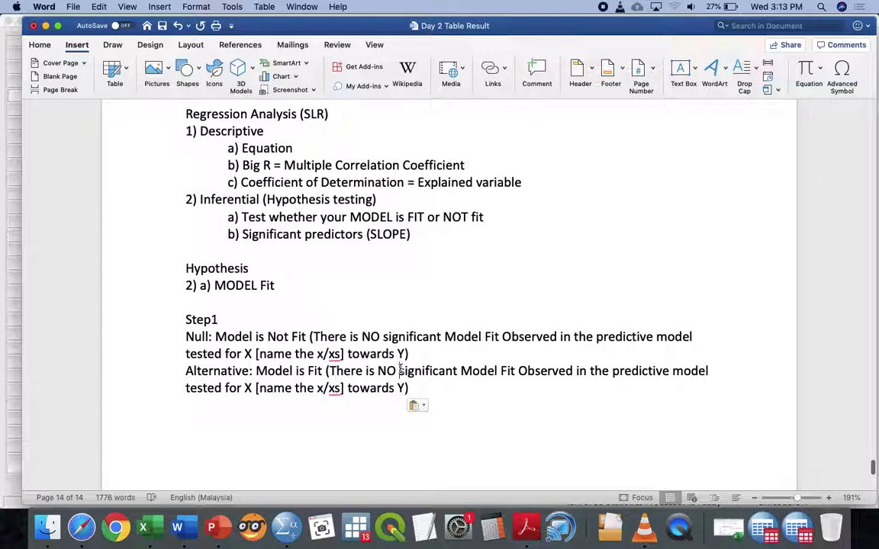
On the Alternative line, delete NO and change 'significant' to UPPERCASE
click(399, 371)
key(BackSpace)
key(BackSpace)
key(BackSpace)
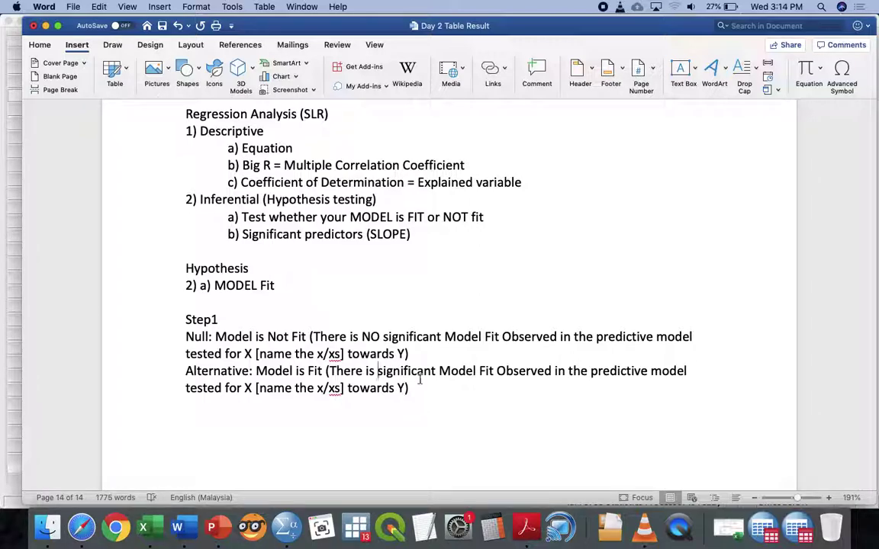
double_click(396, 372)
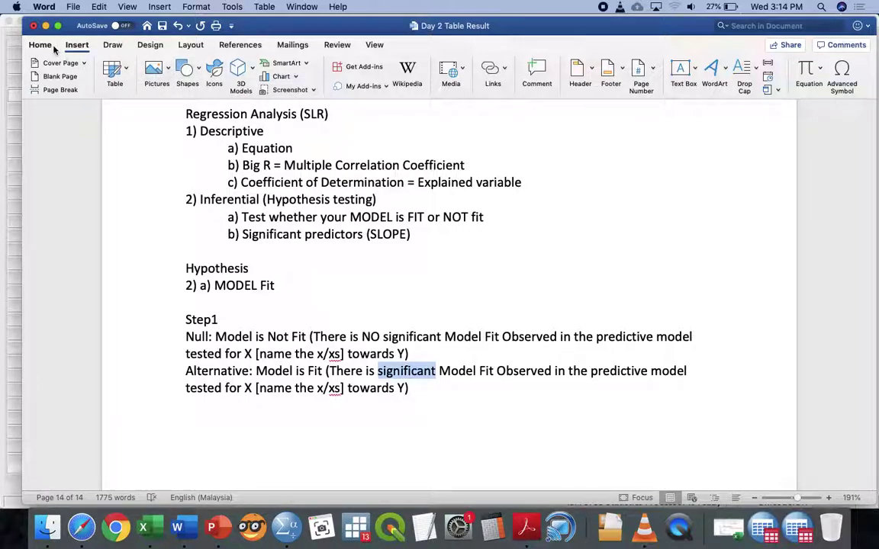
click(46, 44)
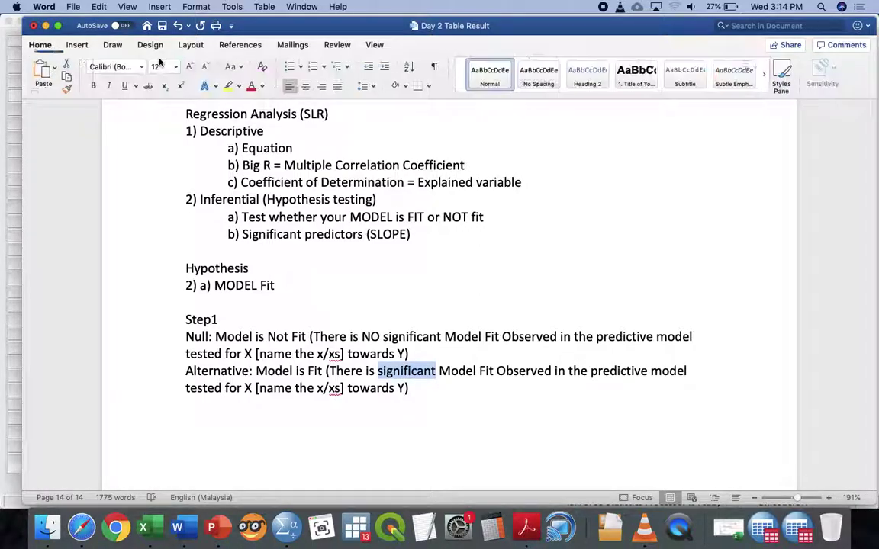
click(233, 67)
click(241, 112)
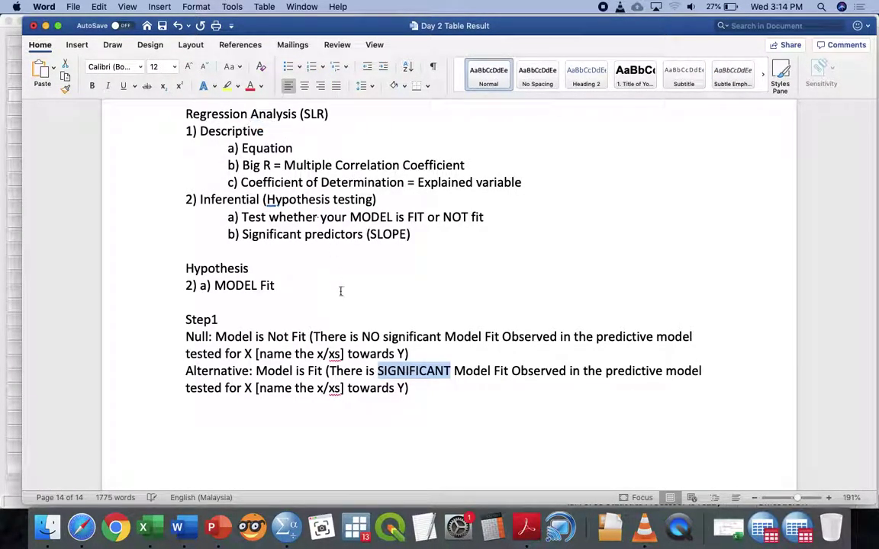
Below the Alternative hypothesis, start a Step2 section with an 'Alpha -' line
click(422, 388)
key(Return)
key(Return)
text(Ste)
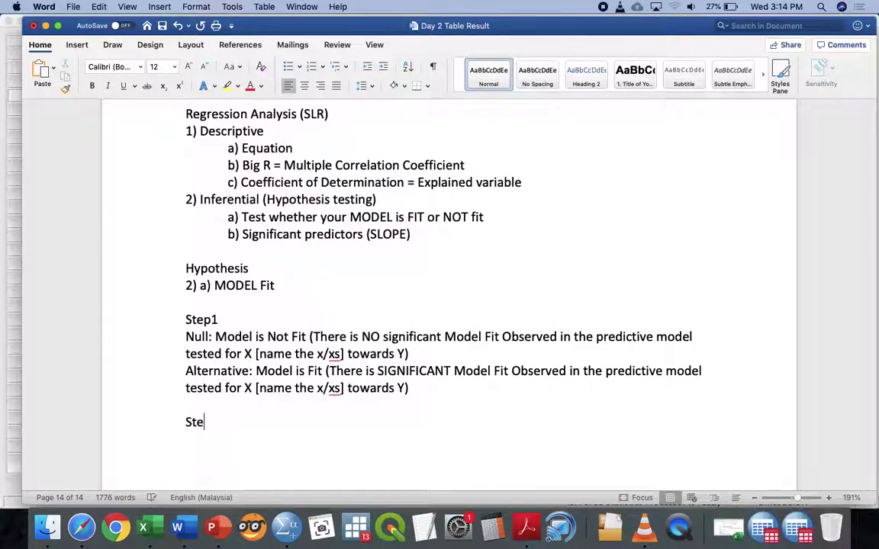
text(p2)
key(Return)
text(Alpha)
text( -)
Finish the Alpha value as .05, then add a Step3 heading followed by 'Run/ Calculate'
text(.05  )
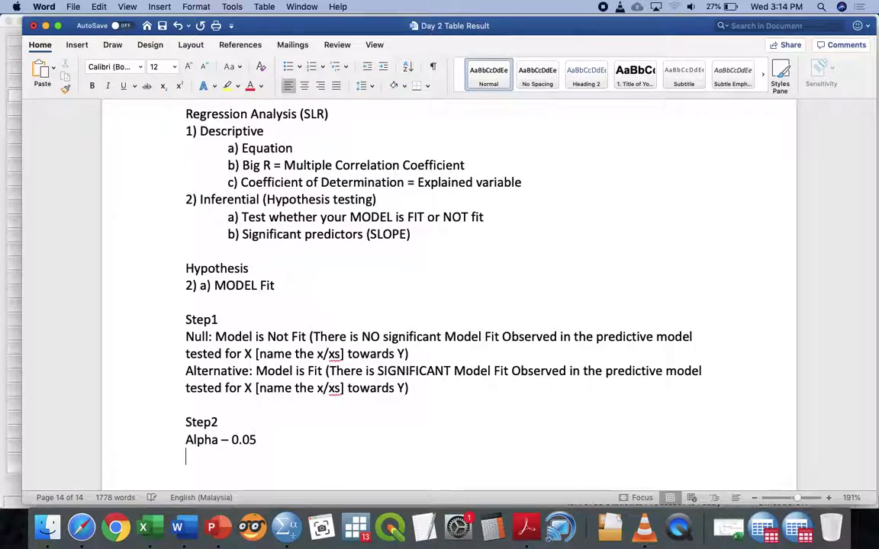
text(Step3)
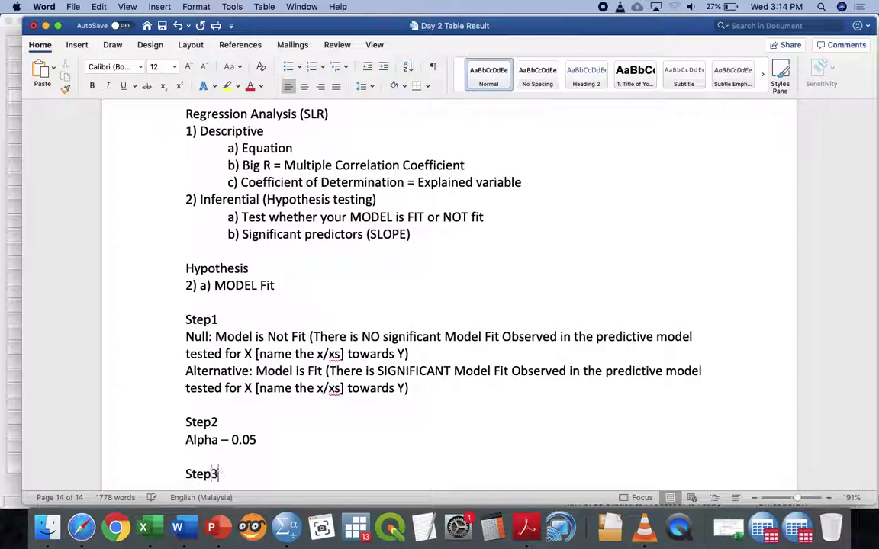
key(Return)
text(Run/)
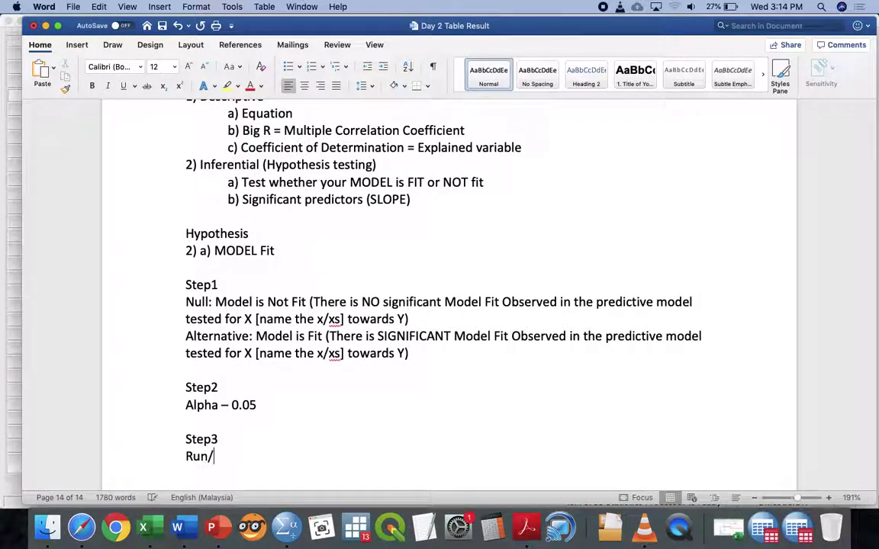
text( Calculate)
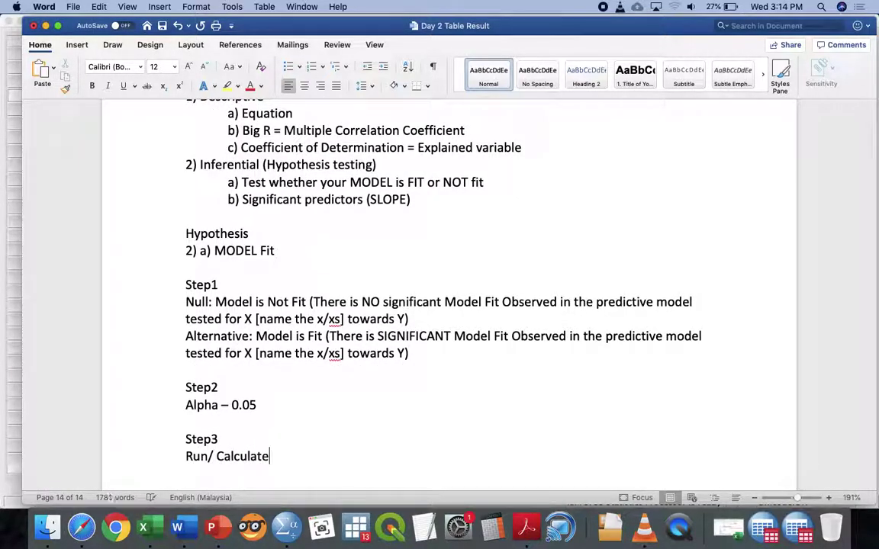
key(Return)
Add a 'Report:' line followed by 'F-statistics' and 'p-value =' placeholder lines
scroll(448, 293, down, 3)
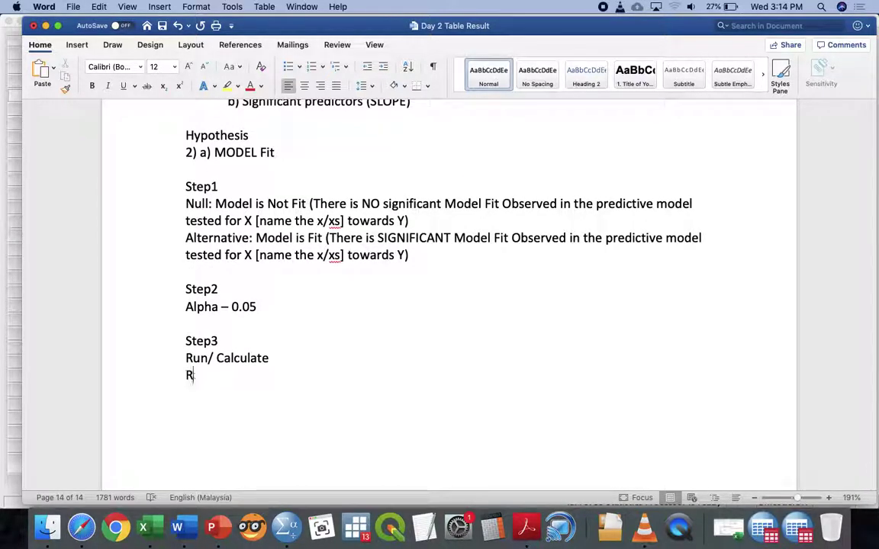
text(eport:)
key(Return)
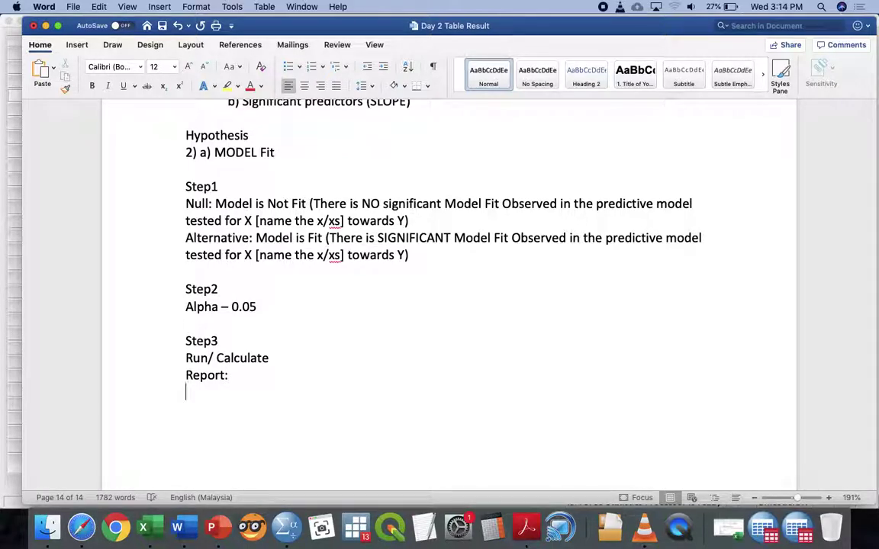
text(F-stat)
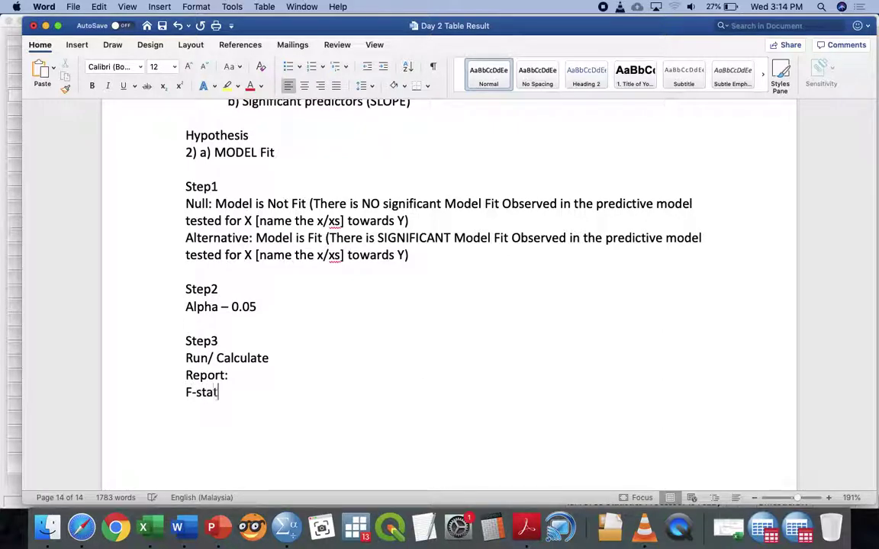
text(istics)
key(Return)
text(p-value)
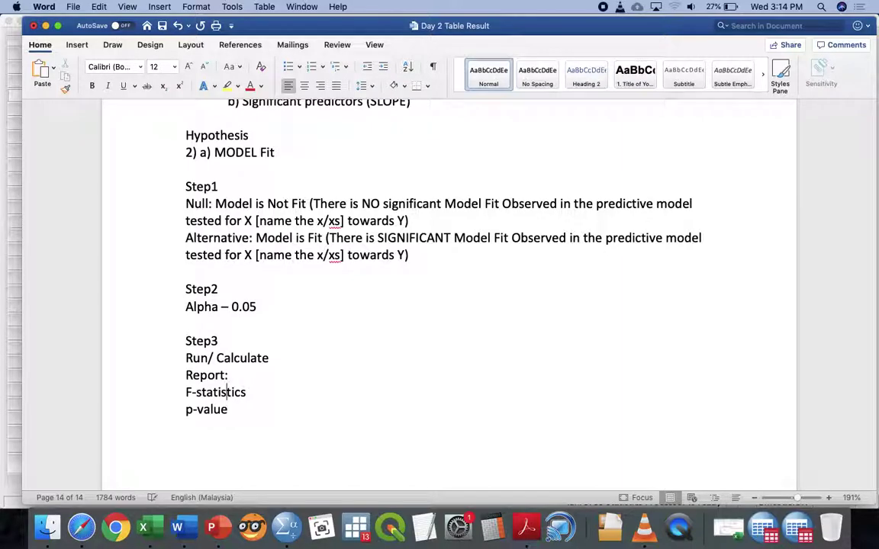
text(= =)
Add a Step4 'Decision' heading with the rule 'P<alpha = REJECT Null'
key(Return)
text(Step4)
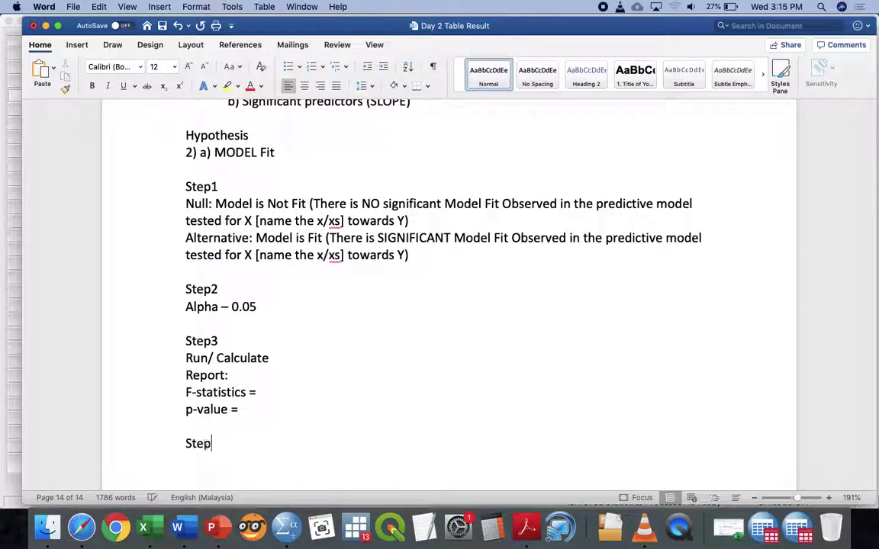
key(Return)
text(Decisi)
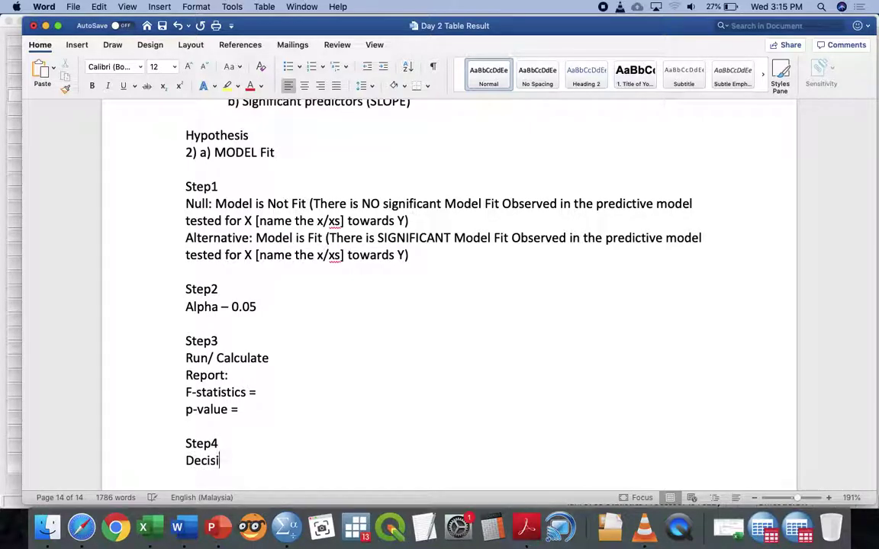
text(on)
key(Return)
text(P<alpha )
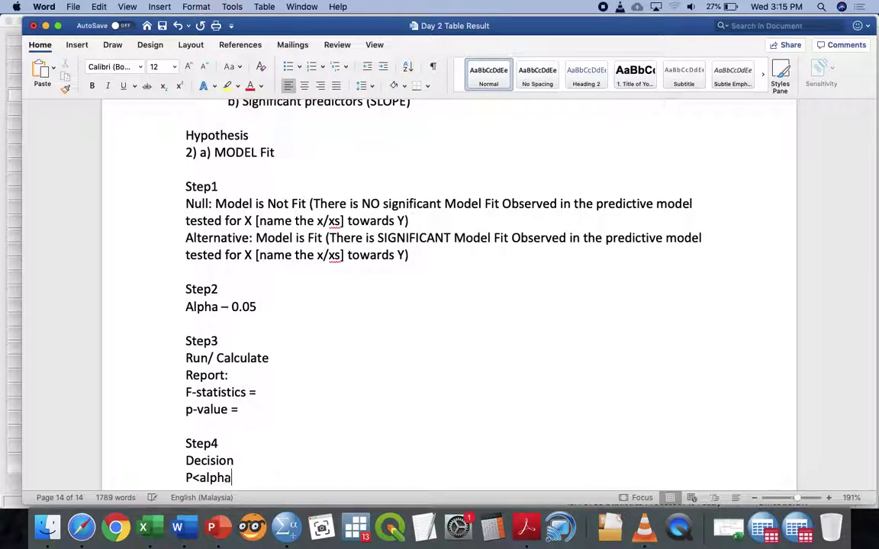
text(= REJECT)
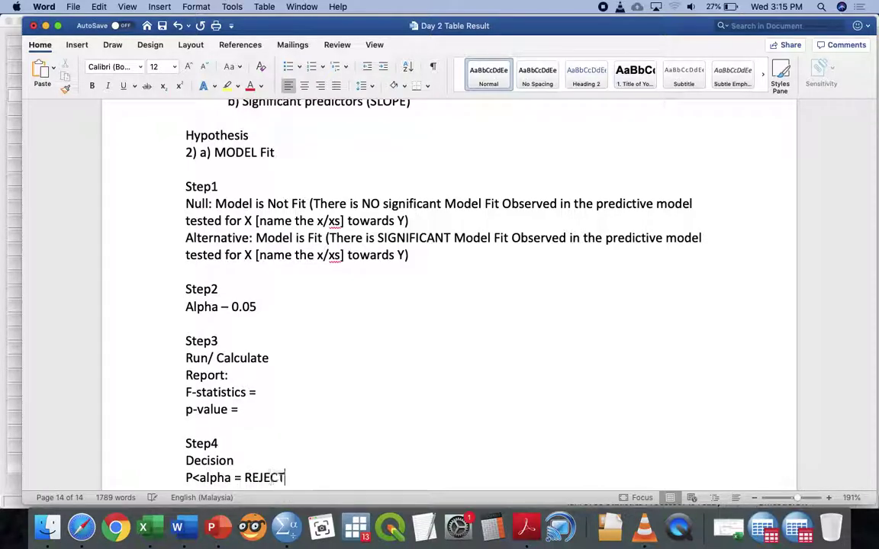
text( Null)
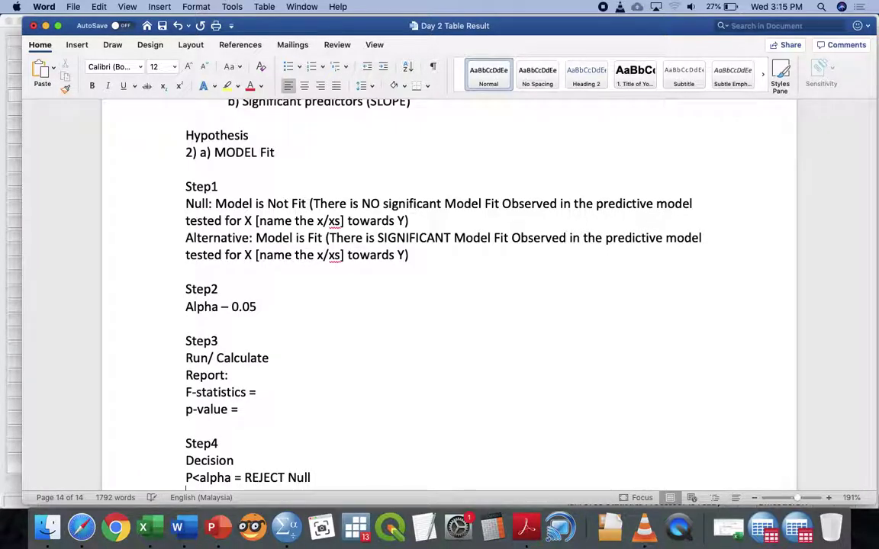
Add the second rule 'p>alpha = FAIL to REJECT Null', correcting typos along the way
key(Return)
text(p>)
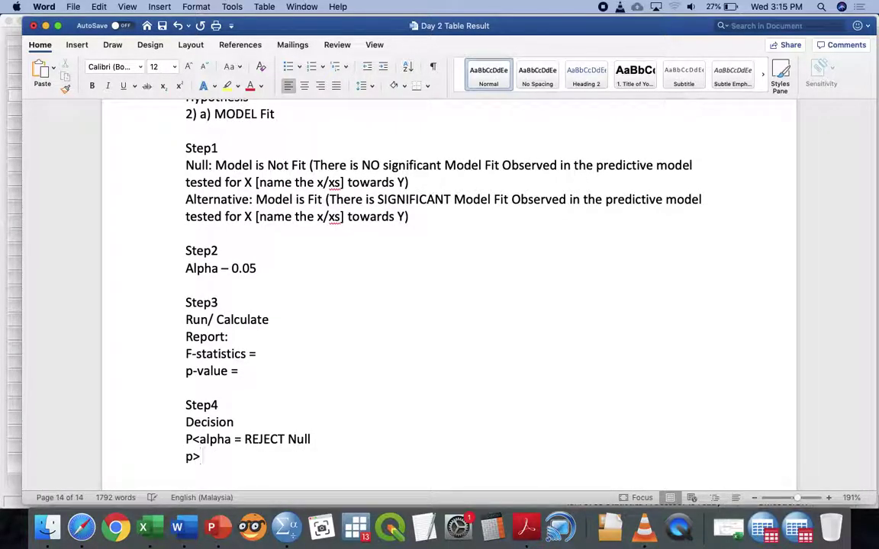
text(alpha = Fail)
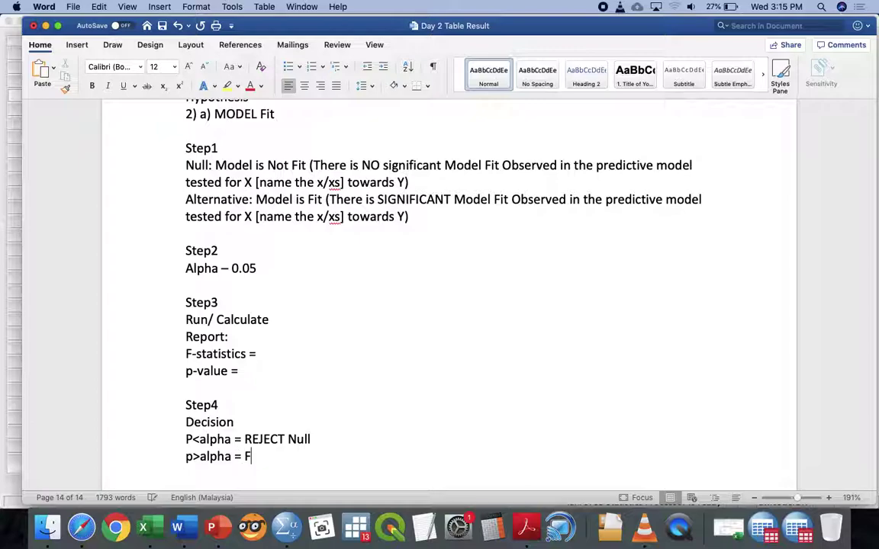
key(BackSpace)
text(FAIL)
key(BackSpace)
key(BackSpace)
key(BackSpace)
key(BackSpace)
text(AIL to REJE)
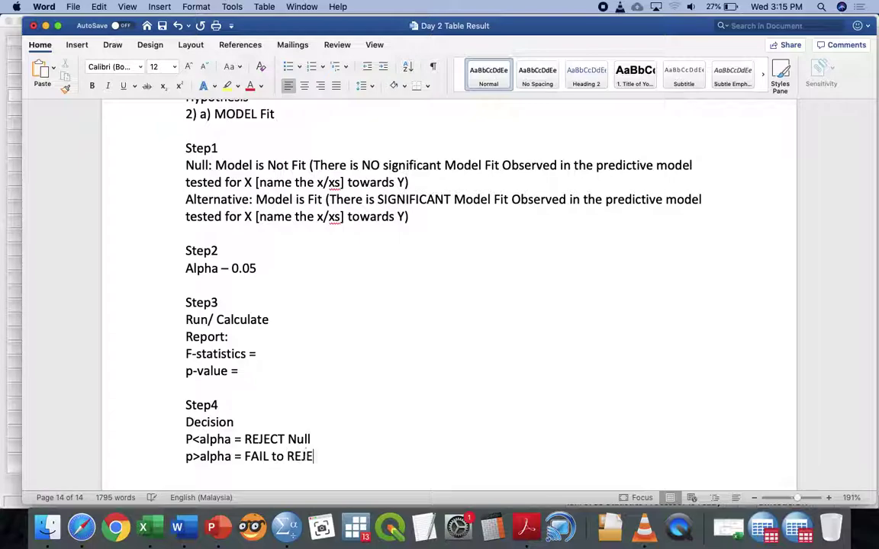
text(CTNull)
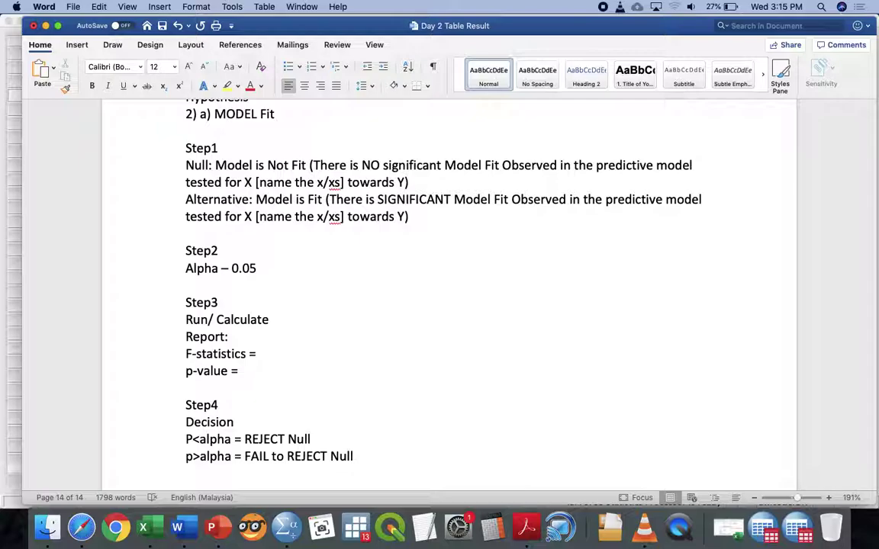
text(Ste)
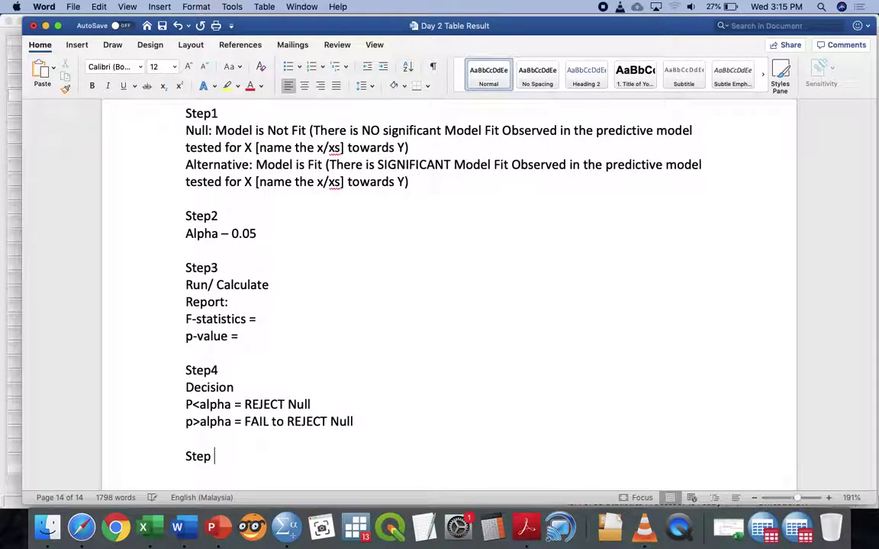
text(p)
Write Step5 'Conclusion': REJECT NULL = significant model fit x towards y; FAIL TO REJECT NULL = NO significant fit
key(BackSpace)
text(5)
key(Return)
text(Conclusion)
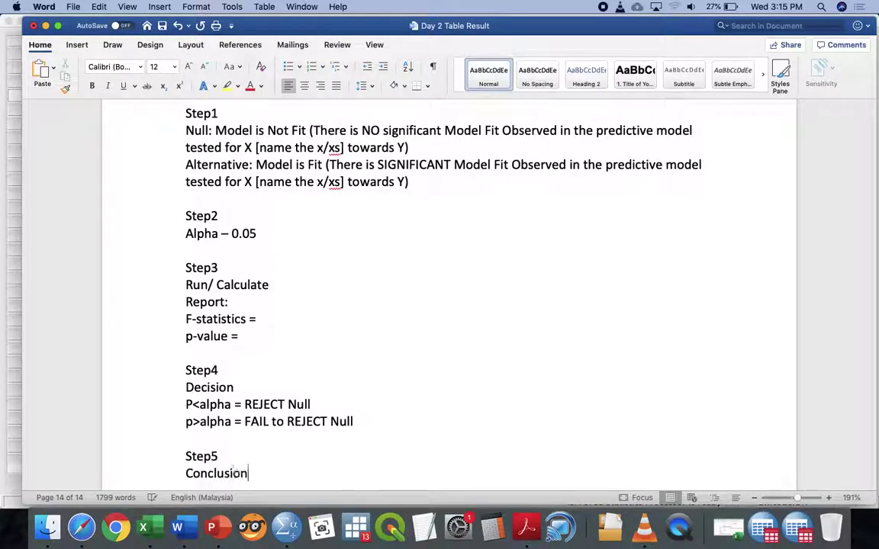
key(Return)
text(REJECT )
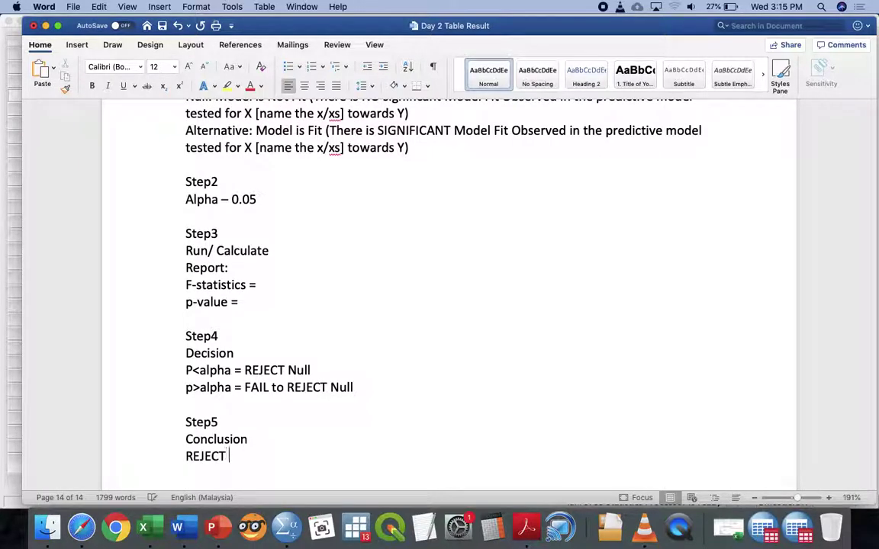
text(NULL = There is signi)
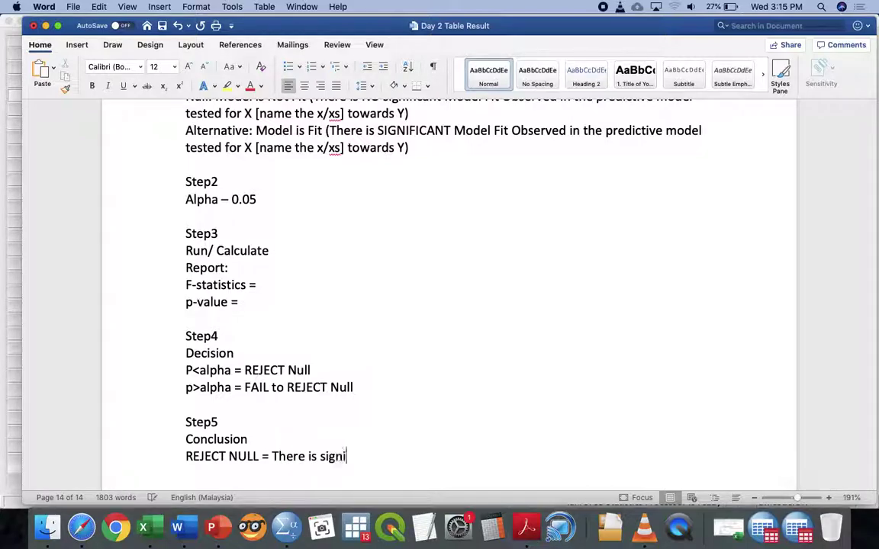
text(ficant model fit x towards y)
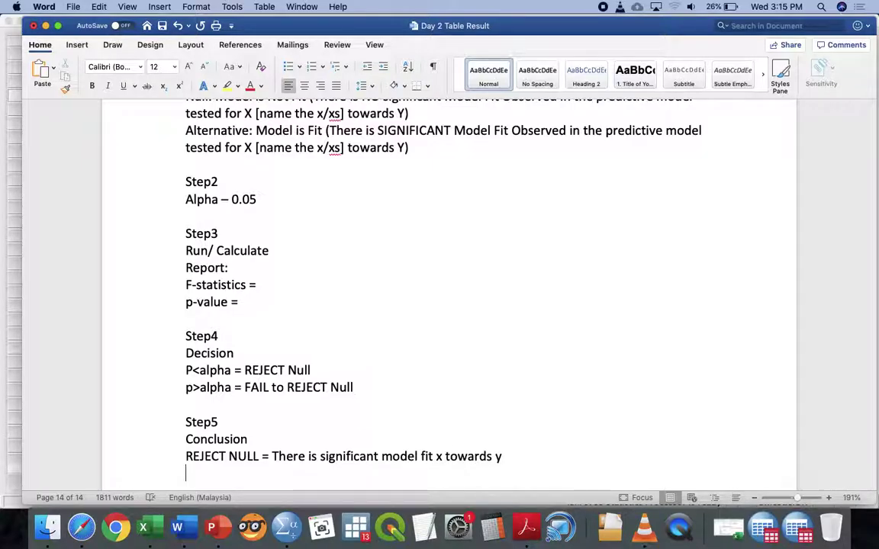
key(Return)
text(FAIL TO REJECT NU)
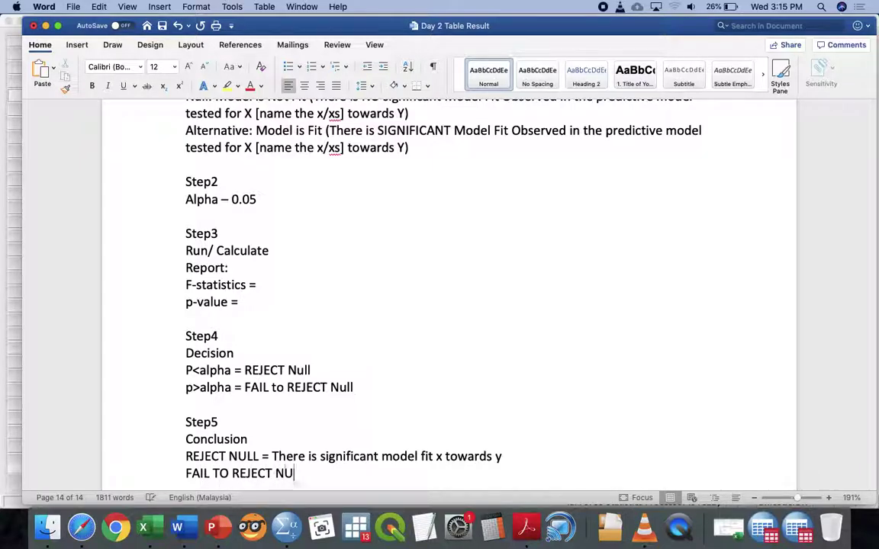
text(LL = There)
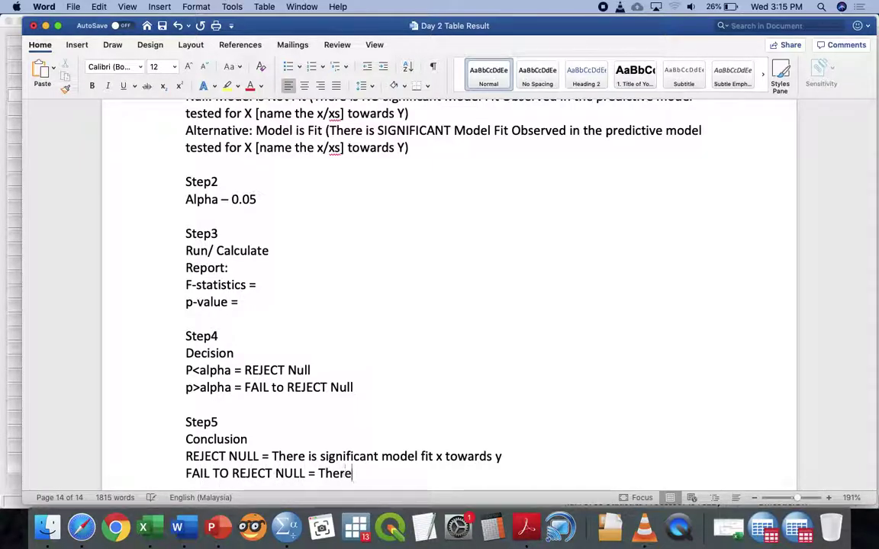
text( is NO sign)
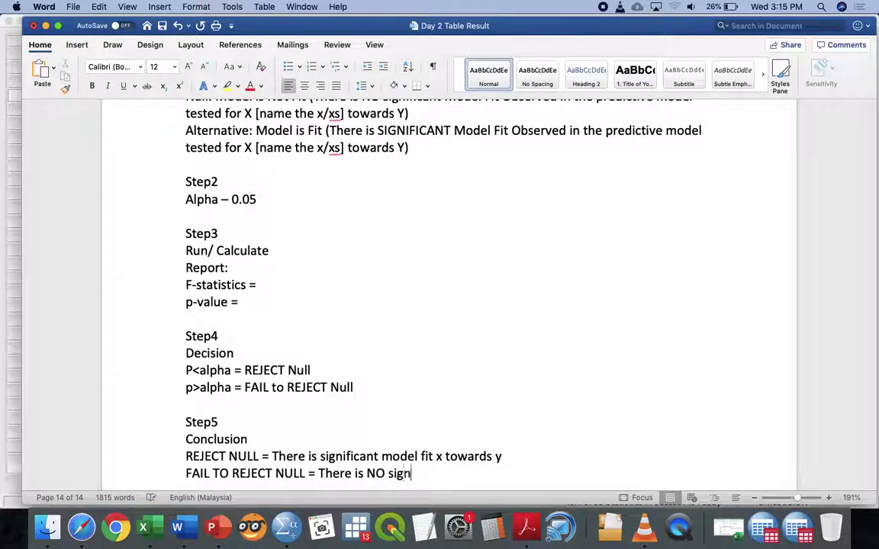
text(ificant model )
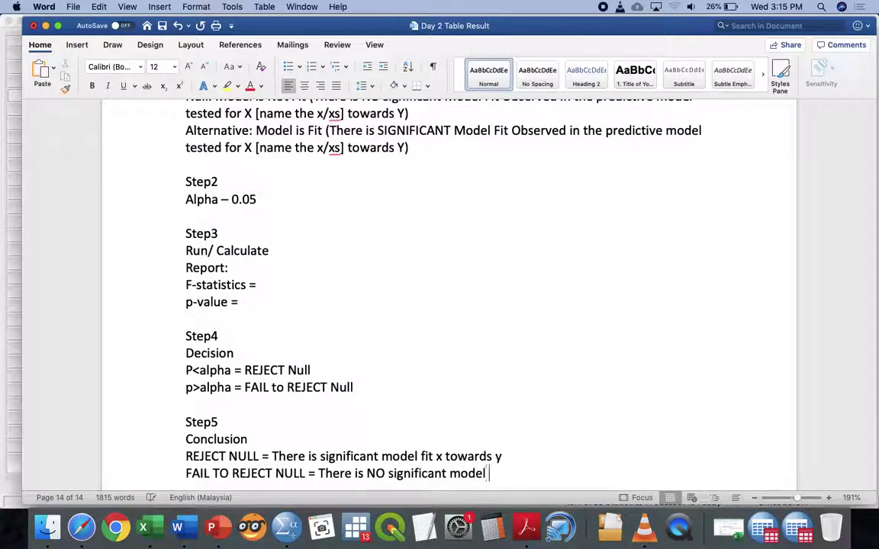
text(fit X twoards Y)
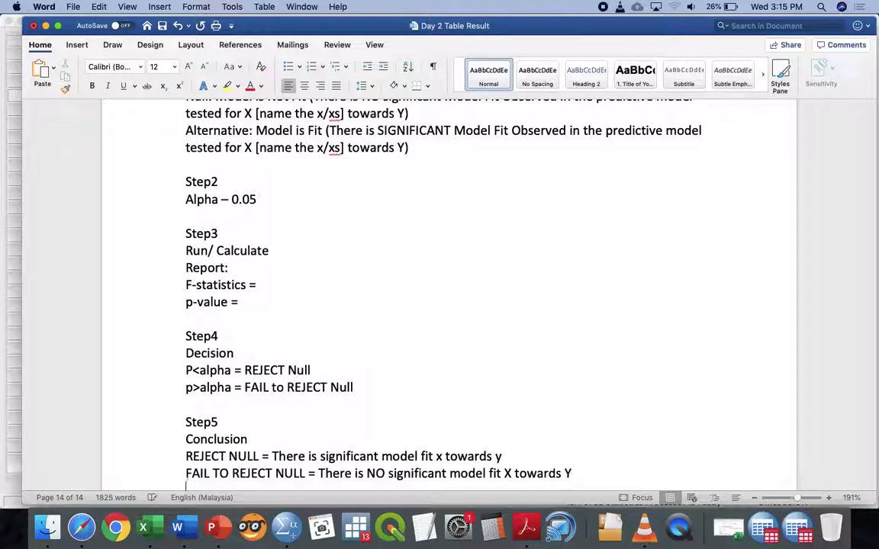
key(Return)
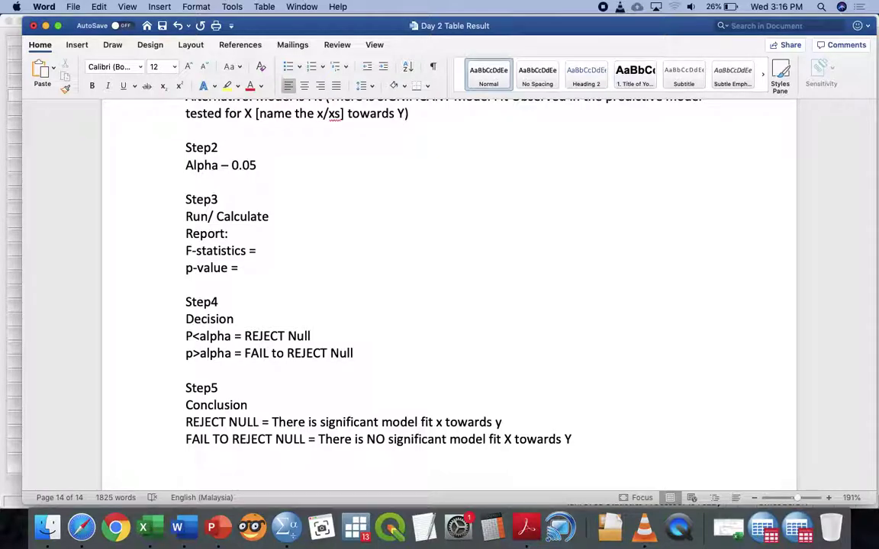
scroll(450, 290, up, 5)
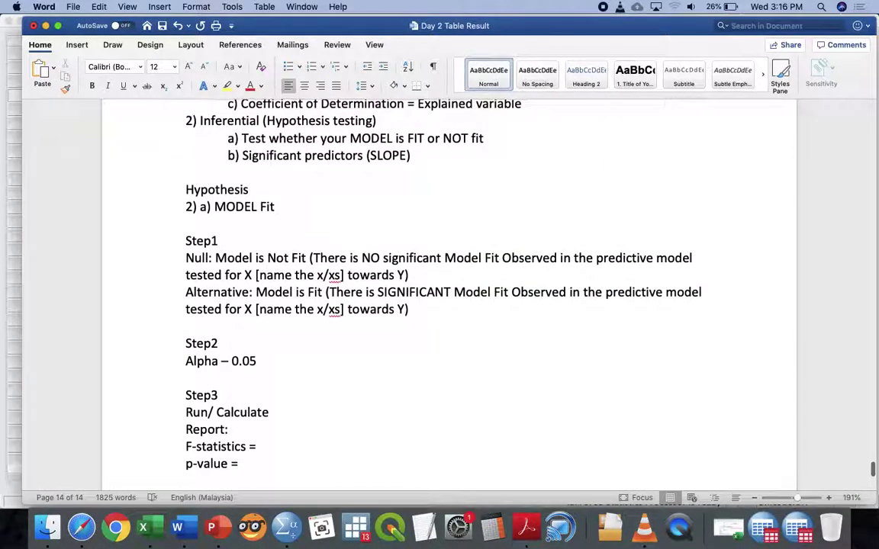
scroll(450, 290, down, 5)
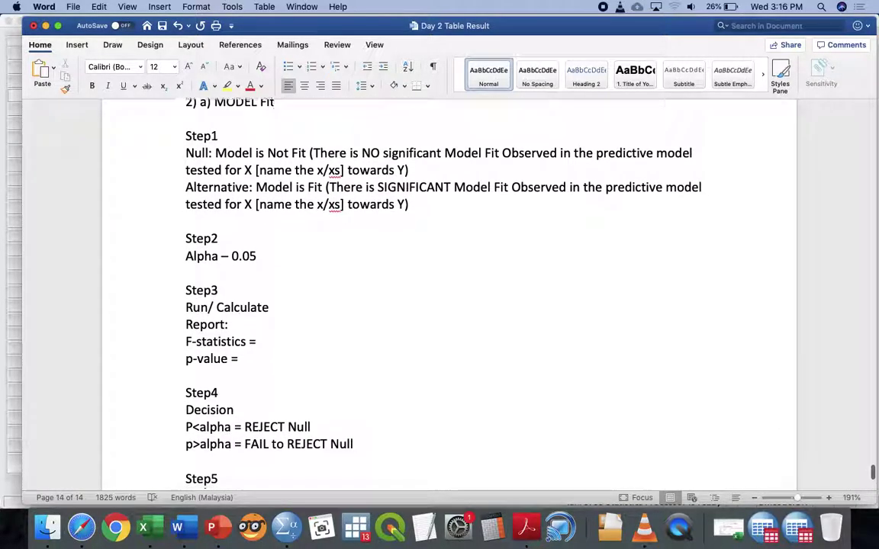
scroll(450, 290, down, 2)
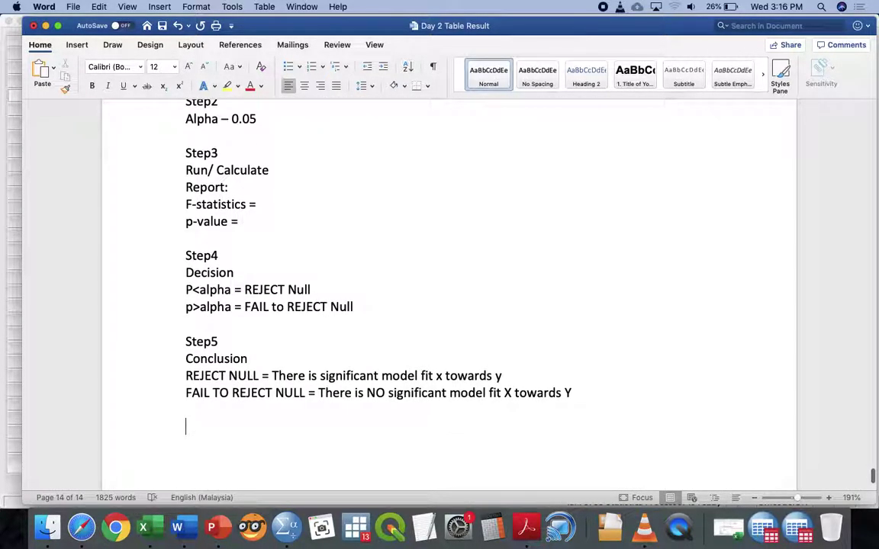